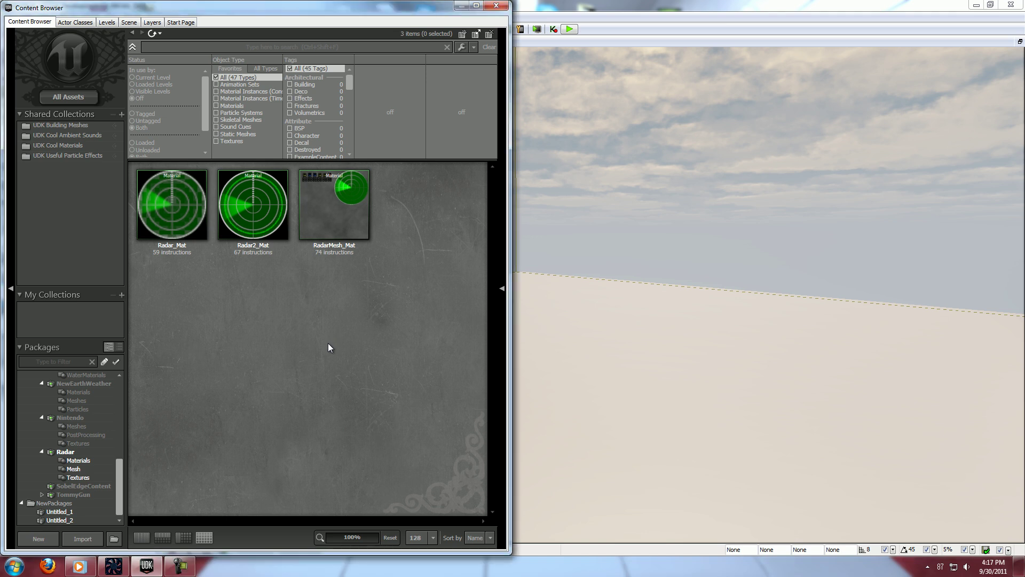
# - Open the Radar2_Mat material, examine its node network and orbit the preview sphere, and close the editor
pyautogui.click(260, 215)
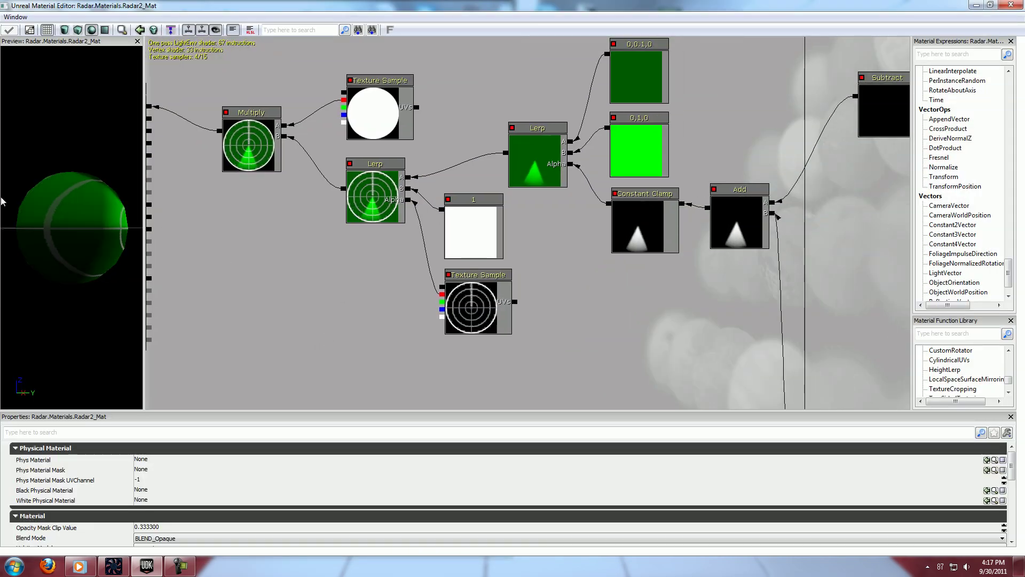
pyautogui.moveTo(1, 198); pyautogui.dragTo(104, 216)
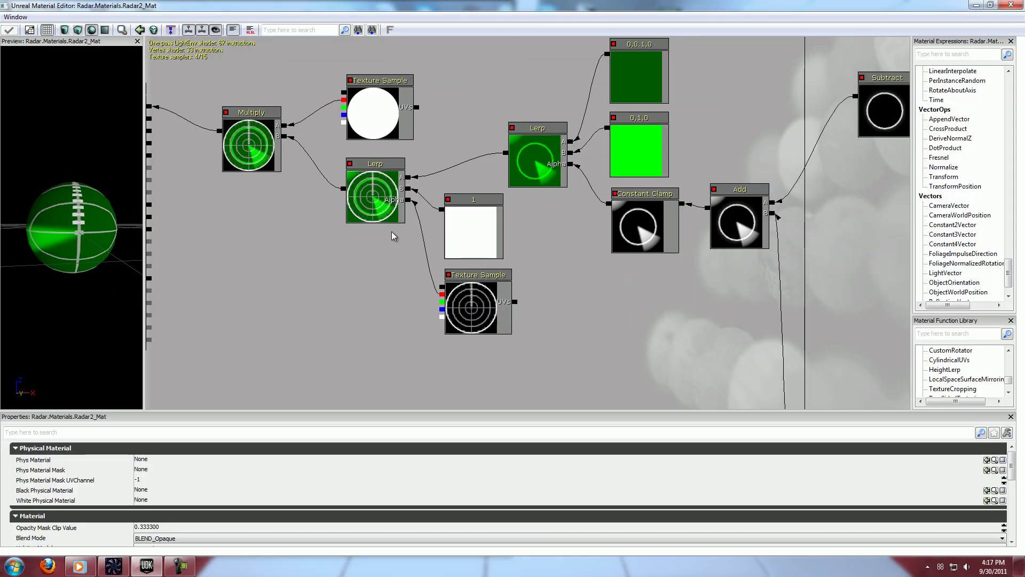
pyautogui.click(1011, 5)
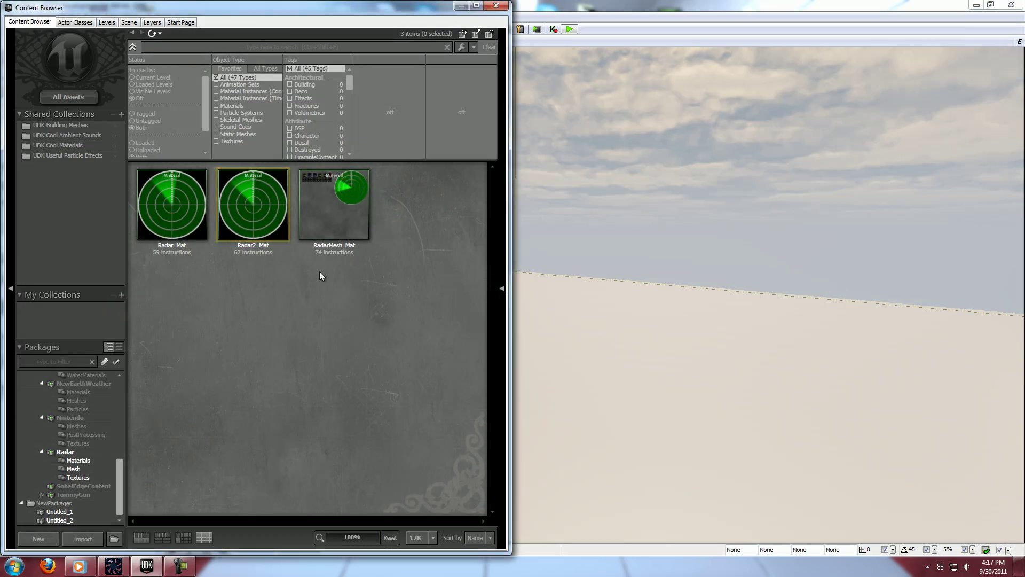
# - Open Radar_Mesh from the Radar package's Mesh group, inspect the console's radar screen, and close the mesh editor
pyautogui.click(89, 468)
pyautogui.doubleClick(191, 230)
pyautogui.moveTo(432, 262); pyautogui.dragTo(335, 281)
pyautogui.moveTo(671, 282)
pyautogui.mouseDown()
pyautogui.moveTo(457, 267)
pyautogui.moveTo(742, 243)
pyautogui.moveTo(675, 241)
pyautogui.moveTo(637, 222)
pyautogui.moveTo(570, 267)
pyautogui.moveTo(672, 277)
pyautogui.moveTo(688, 265)
pyautogui.moveTo(672, 270)
pyautogui.mouseUp()
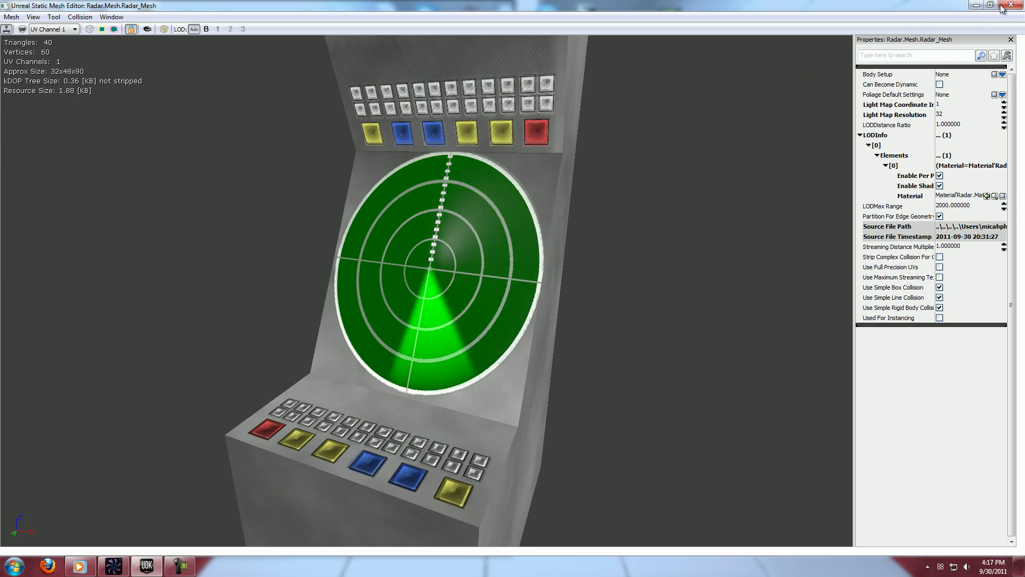
pyautogui.click(1011, 5)
pyautogui.click(272, 320)
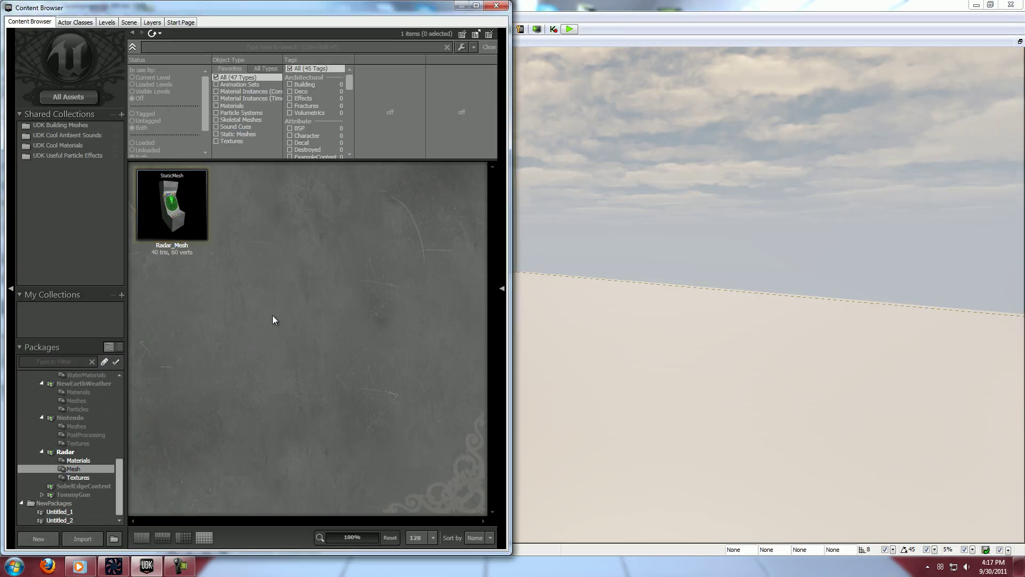
# - Open the RadarMesh_Mat material and preview it on a flat plane turned to face the camera
pyautogui.click(76, 460)
pyautogui.click(335, 192)
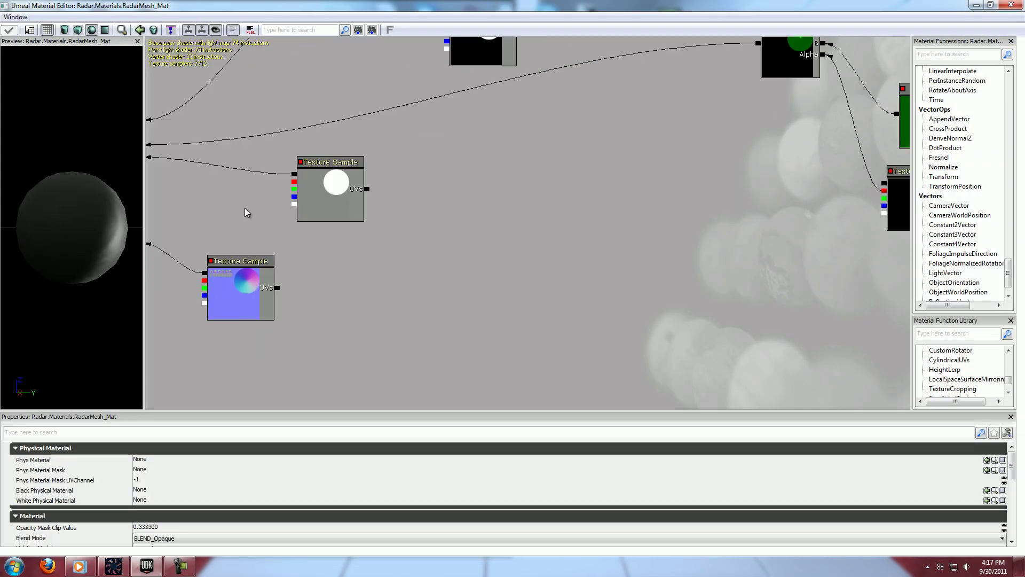
pyautogui.click(107, 30)
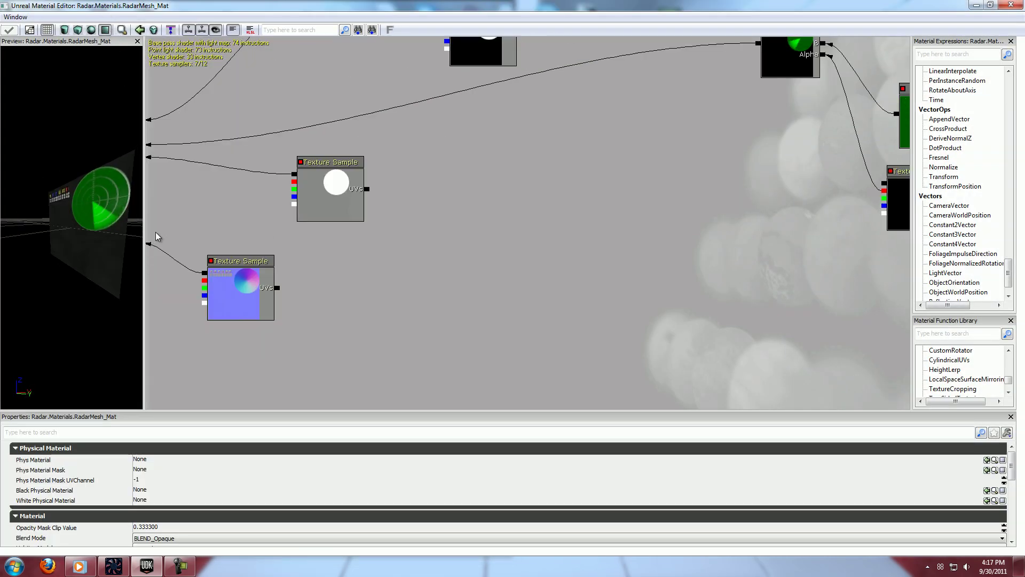
pyautogui.moveTo(153, 236); pyautogui.dragTo(14, 206)
pyautogui.moveTo(149, 237); pyautogui.dragTo(0, 279)
pyautogui.moveTo(44, 238); pyautogui.dragTo(1, 257)
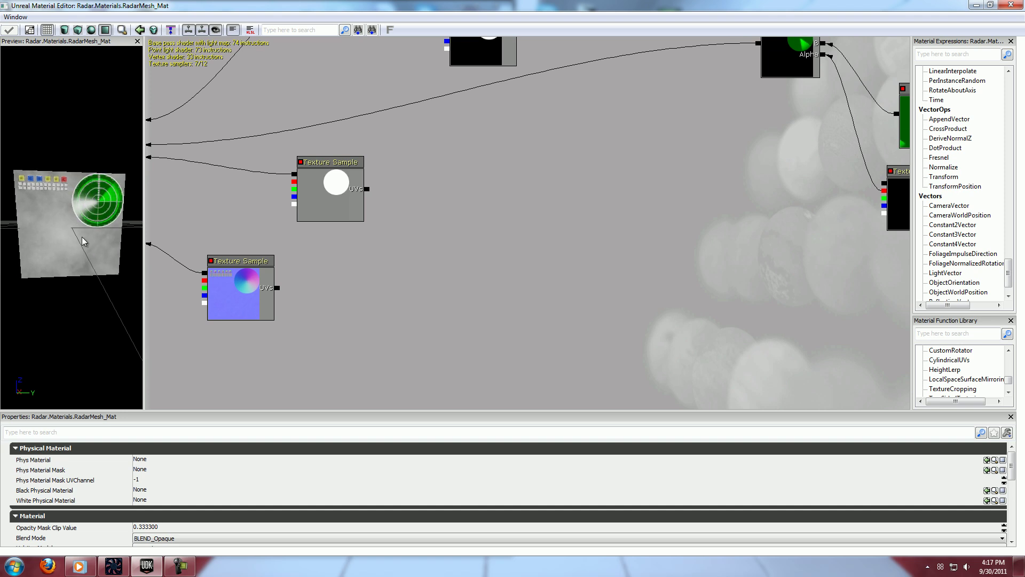
pyautogui.moveTo(82, 241); pyautogui.dragTo(87, 213, button='right')
# - Examine the texture samples connected to RadarMesh_Mat's Specular and Normal inputs
pyautogui.moveTo(403, 255); pyautogui.dragTo(532, 260)
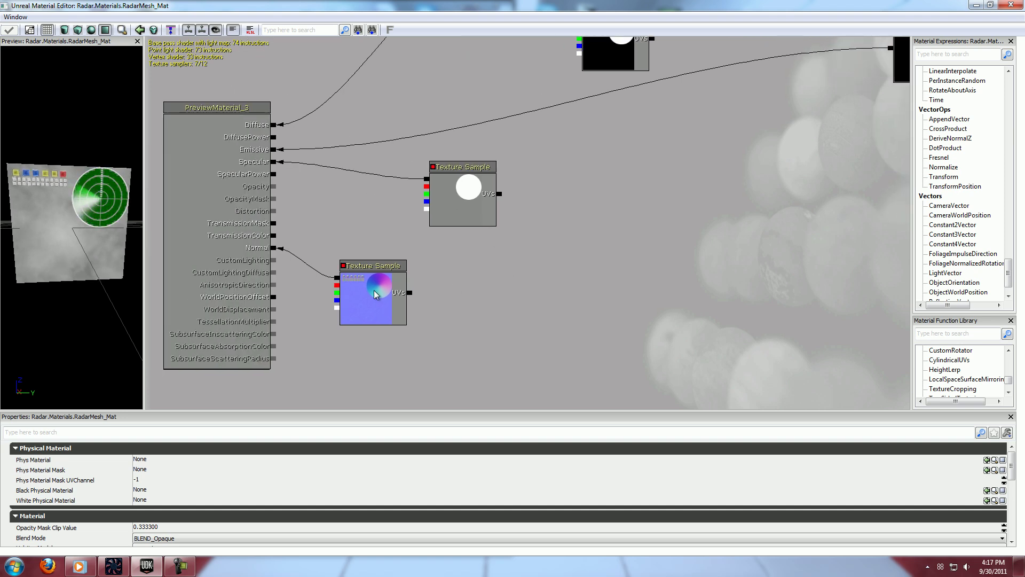
pyautogui.moveTo(365, 260); pyautogui.dragTo(367, 276)
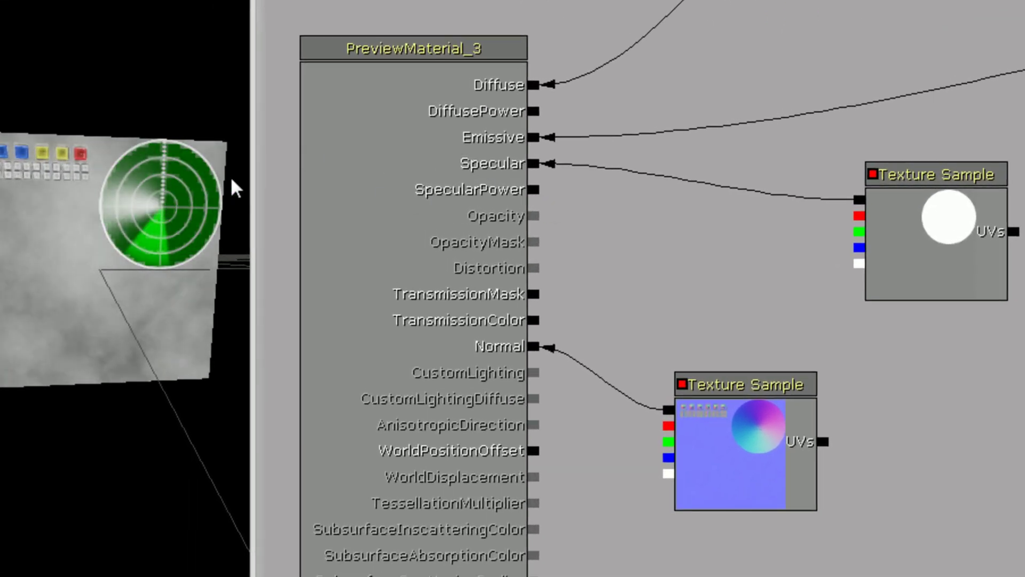
pyautogui.click(728, 412)
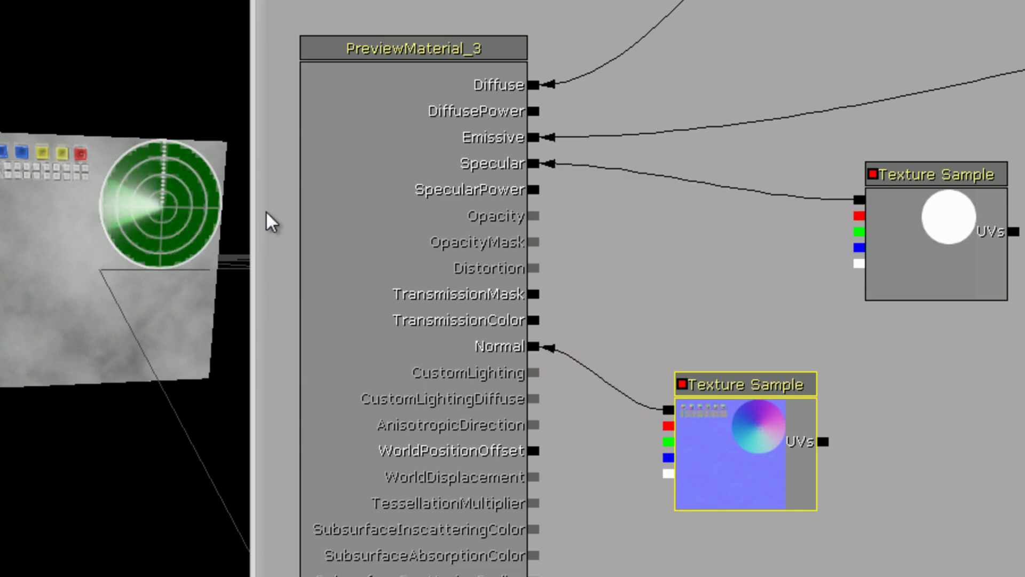
# - Examine the Ping mathematics nodes and their connection to the Tangent Curve group that drives the expanding ring
pyautogui.moveTo(877, 224); pyautogui.dragTo(290, 270)
pyautogui.scroll(-5, 733, 232)
pyautogui.moveTo(876, 307); pyautogui.dragTo(660, 279)
pyautogui.moveTo(830, 279); pyautogui.dragTo(537, 287)
pyautogui.moveTo(728, 259); pyautogui.dragTo(690, 268)
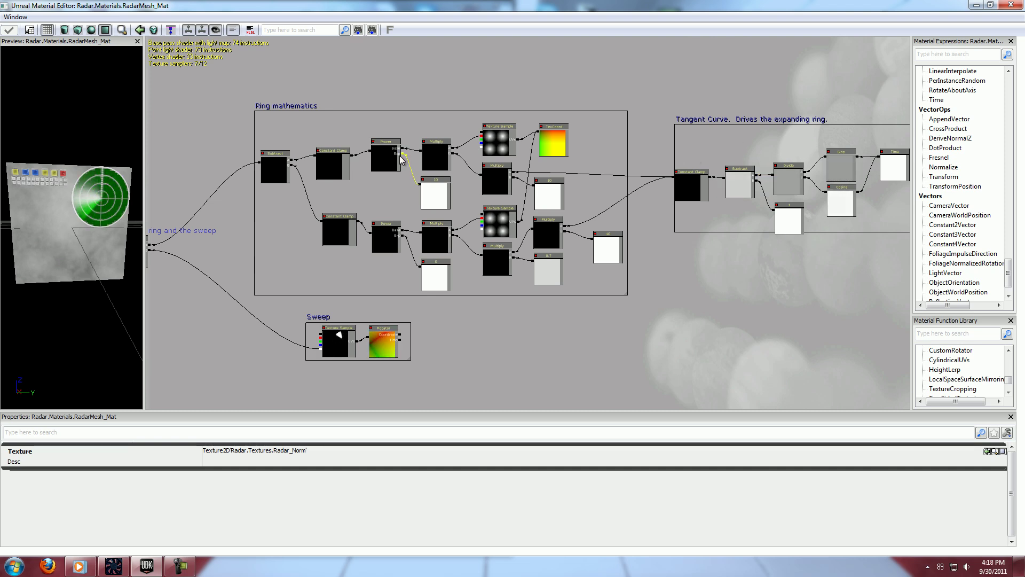
pyautogui.scroll(4, 511, 203)
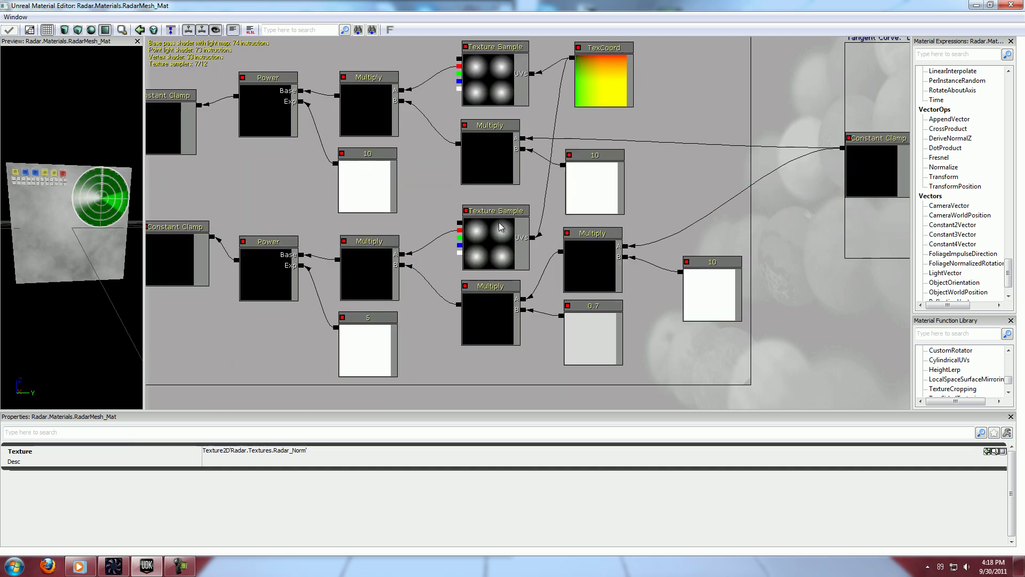
pyautogui.scroll(-3, 437, 167)
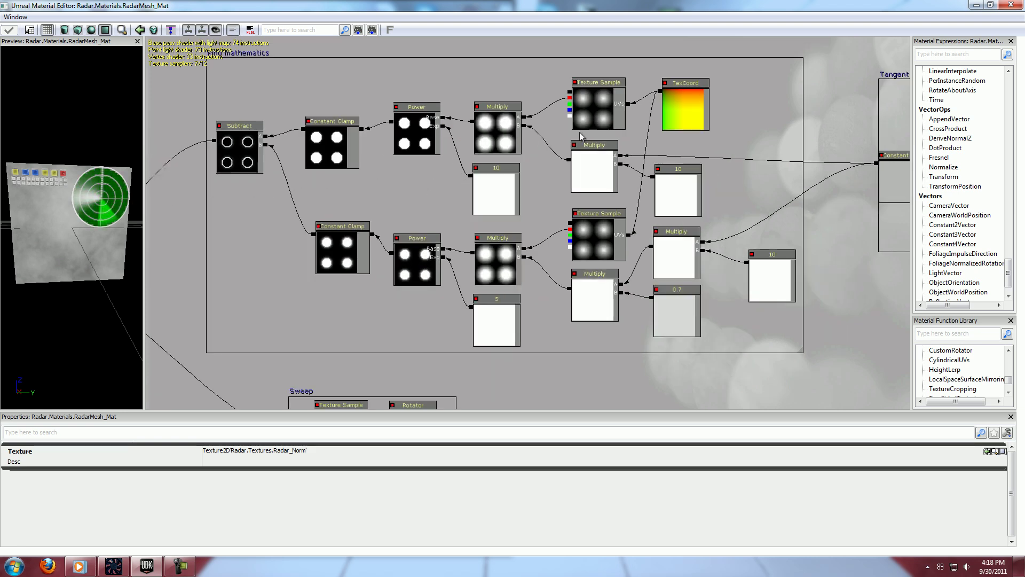
pyautogui.click(743, 84)
pyautogui.scroll(1, 544, 173)
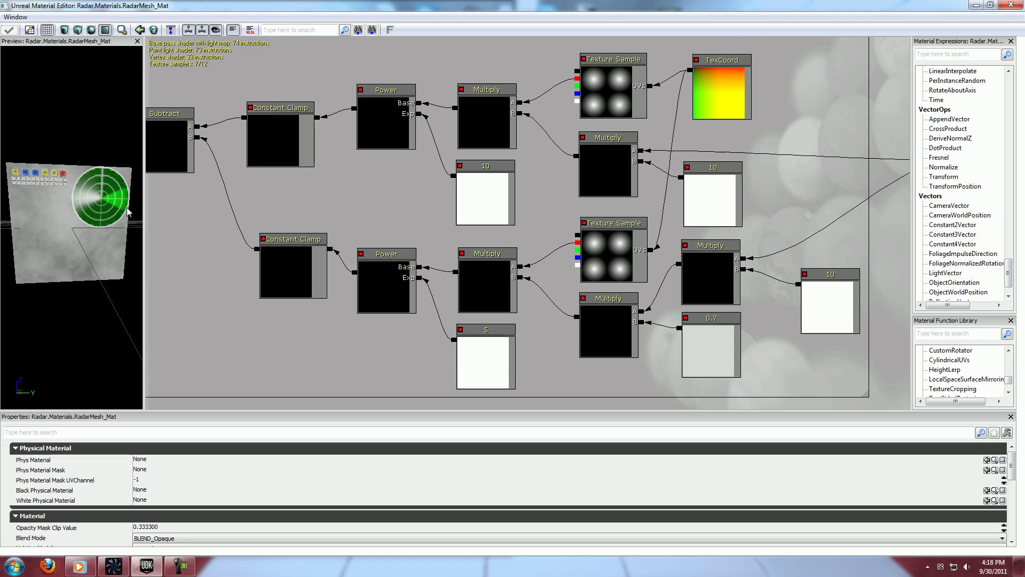
# - Shrink the material editor window, reopen Radar_Mesh to inspect its screen from the front, and close the mesh editor
pyautogui.doubleClick(928, 9)
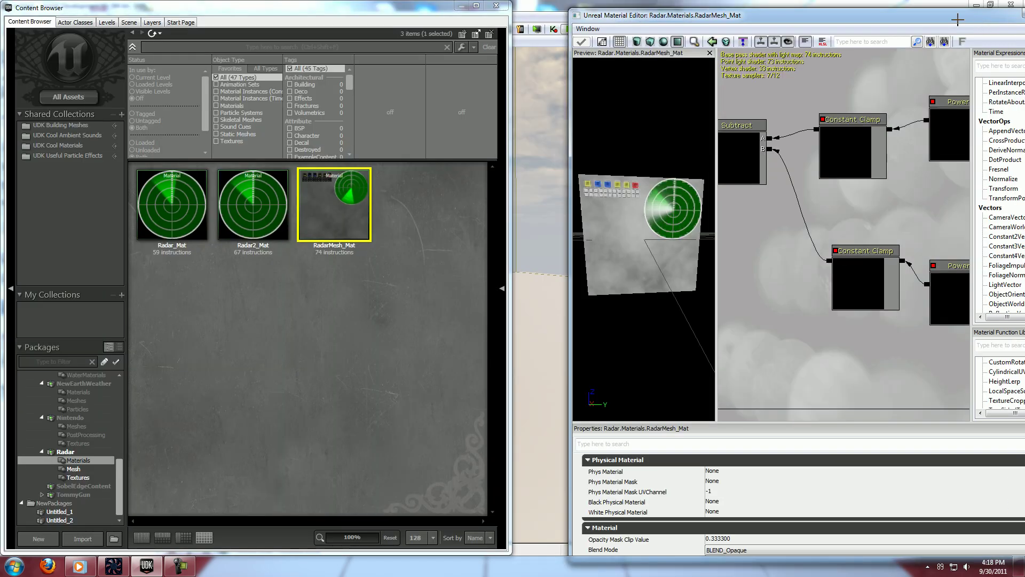
pyautogui.click(73, 469)
pyautogui.doubleClick(206, 220)
pyautogui.moveTo(437, 230); pyautogui.dragTo(274, 334)
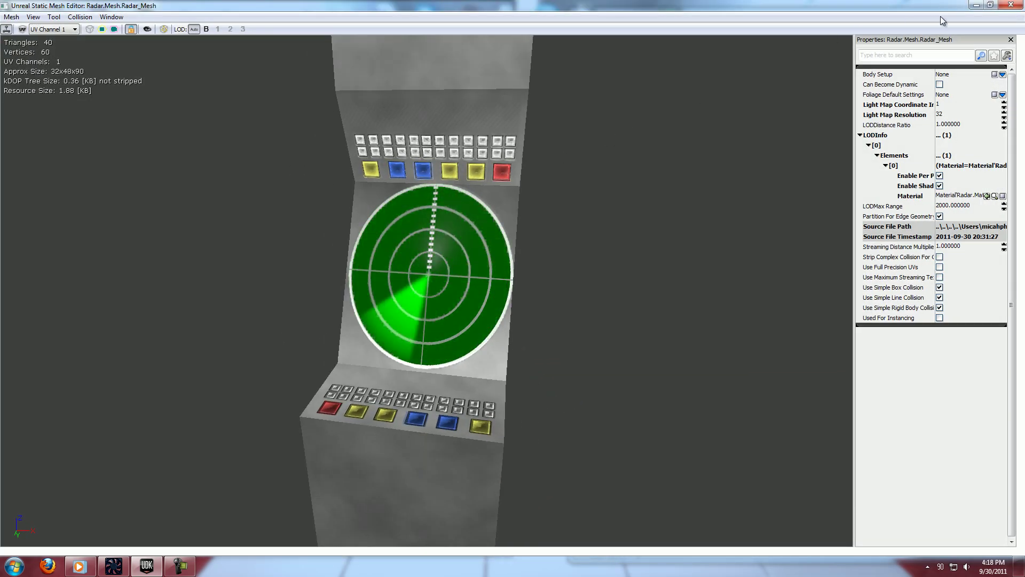
pyautogui.click(1011, 5)
# - Return to the RadarMesh_Mat network and examine the ping's gradient Texture Sample nodes and shared TexCoord node
pyautogui.moveTo(951, 16); pyautogui.dragTo(801, 0)
pyautogui.moveTo(782, 144); pyautogui.dragTo(686, 140)
pyautogui.click(642, 94)
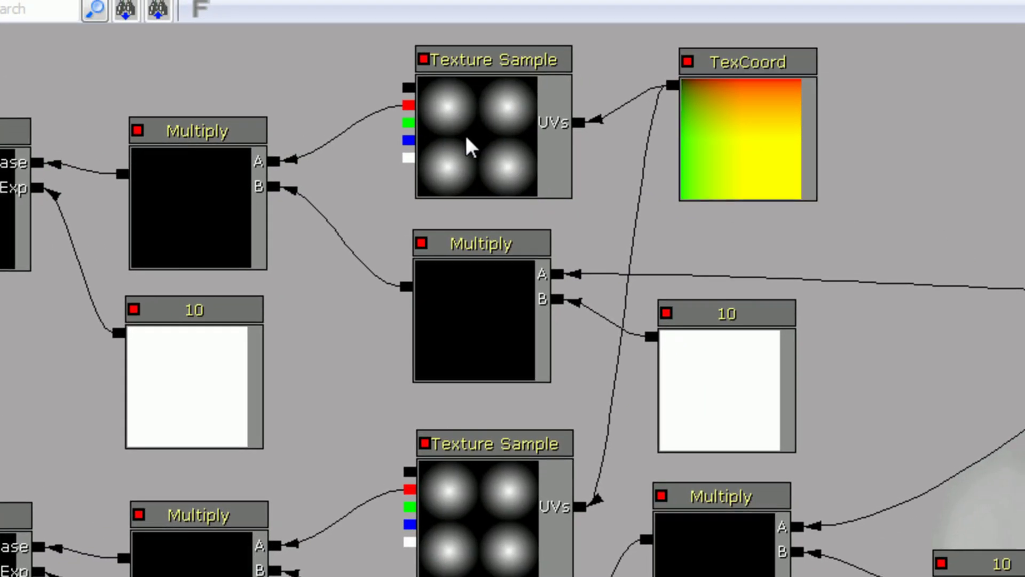
# - Display the Radar package's Textures group and look over its sweep and gradient textures
pyautogui.moveTo(881, 475); pyautogui.dragTo(1020, 484)
pyautogui.moveTo(226, 475); pyautogui.dragTo(492, 245)
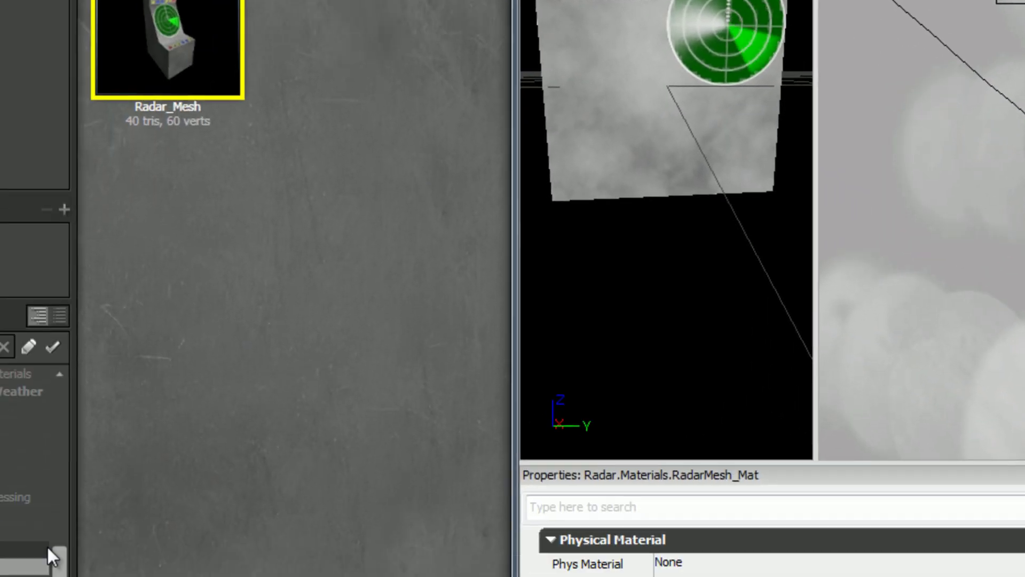
pyautogui.click(121, 479)
pyautogui.click(351, 297)
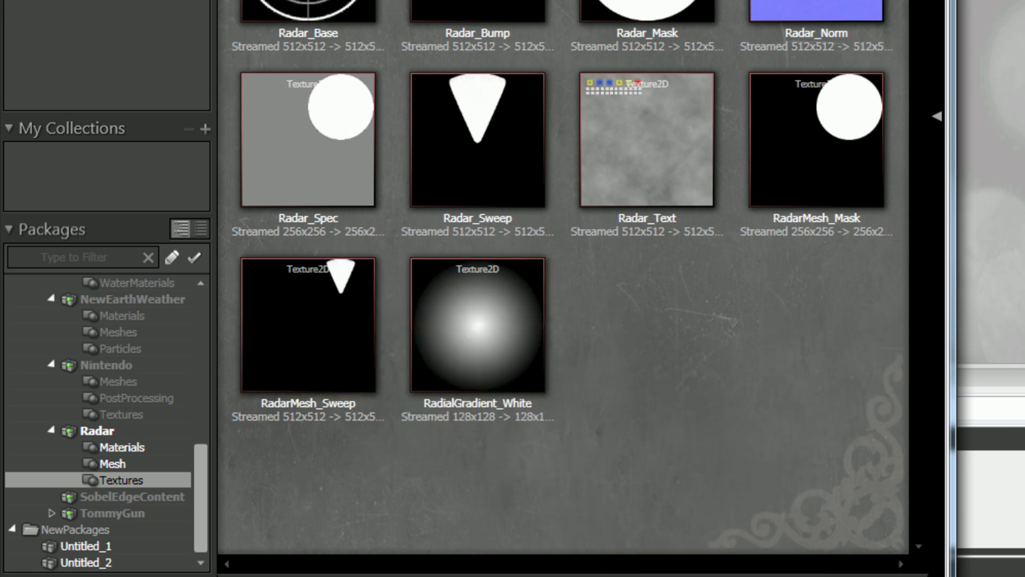
# - Inspect the centre and speed properties of the Rotator node in the material's Sweep group
pyautogui.click(994, 213)
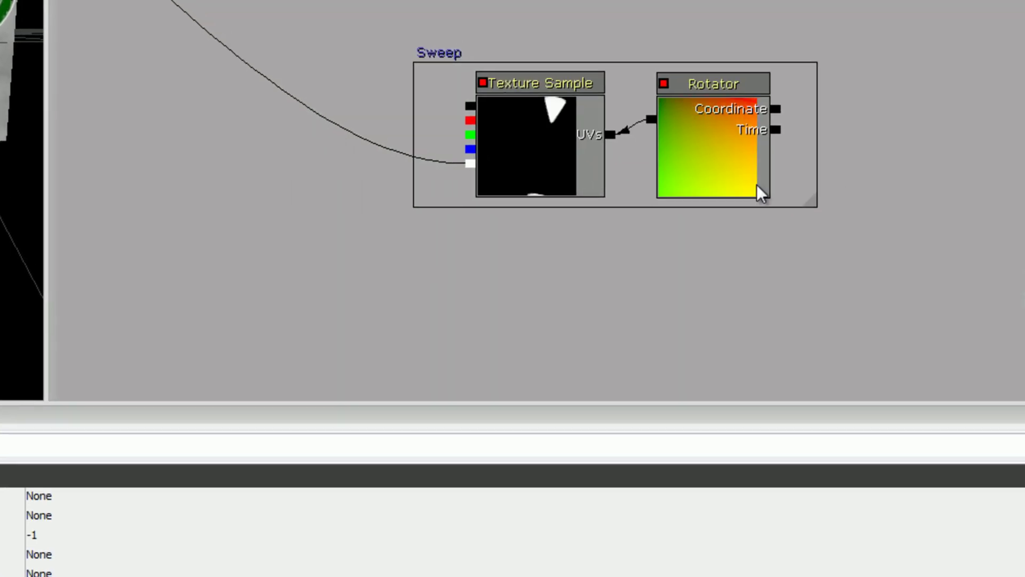
pyautogui.click(759, 192)
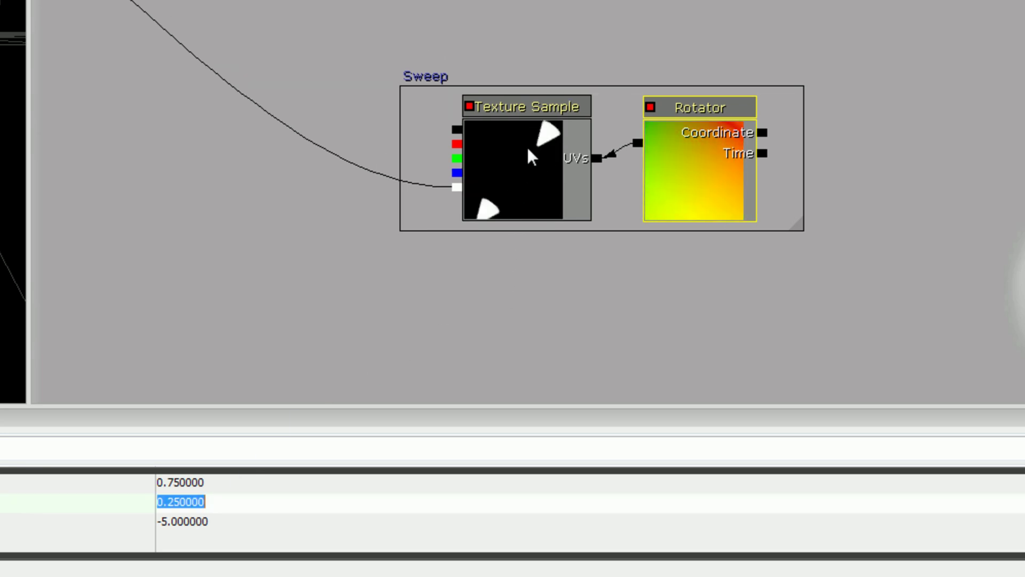
pyautogui.click(516, 117)
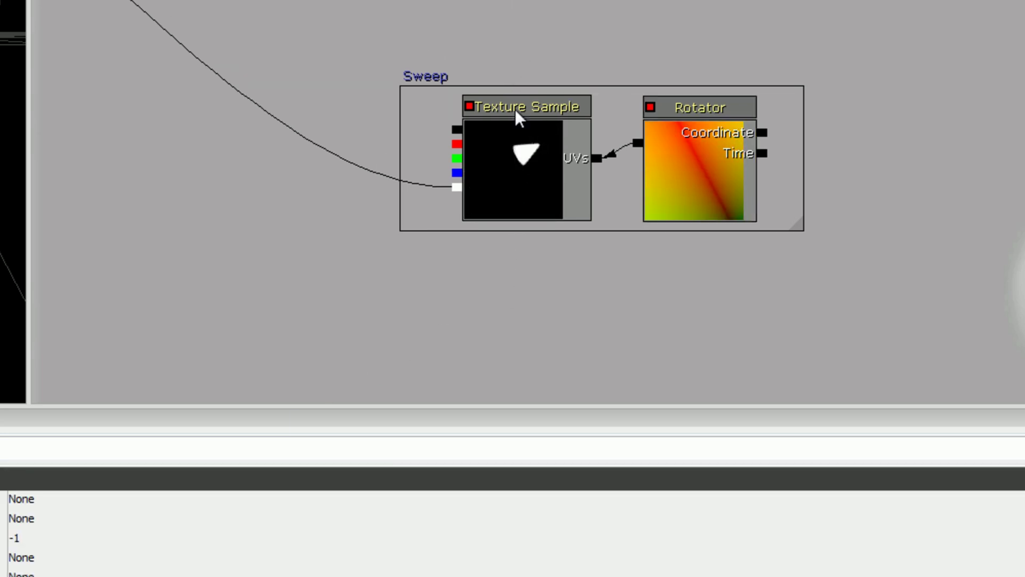
# - Trace the ping and sweep outputs to the Add node that combines them and the Constant Clamp it feeds
pyautogui.moveTo(878, 43); pyautogui.dragTo(777, 224)
pyautogui.scroll(-2, 820, 192)
pyautogui.moveTo(602, 156); pyautogui.dragTo(567, 219)
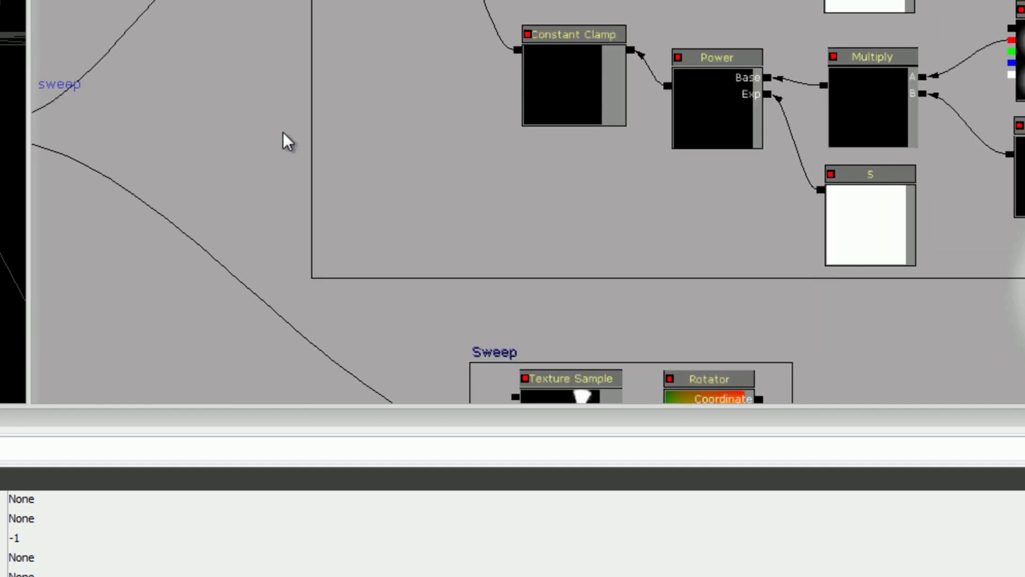
pyautogui.moveTo(284, 132); pyautogui.dragTo(644, 128)
pyautogui.scroll(2, 236, 173)
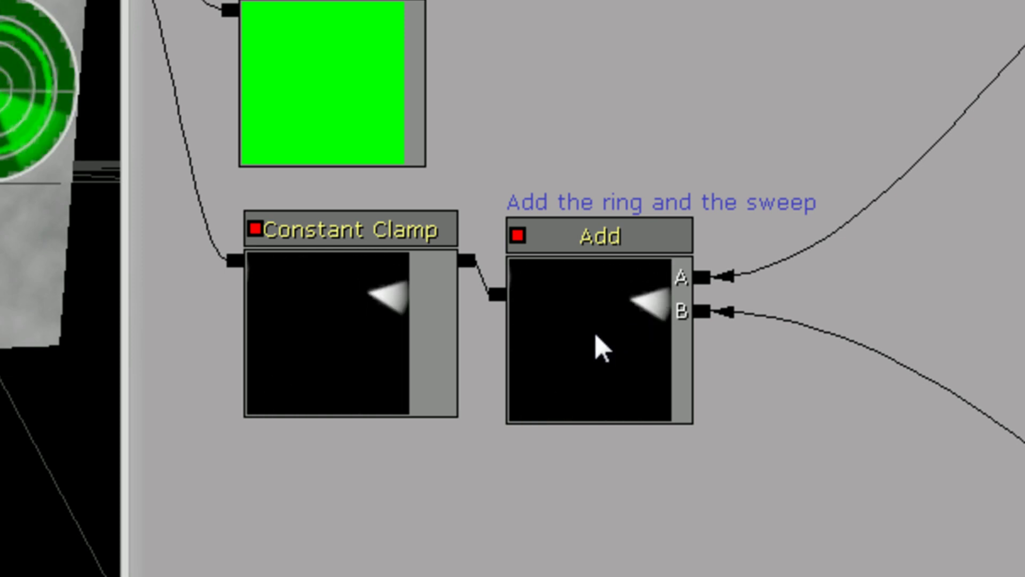
pyautogui.moveTo(575, 115); pyautogui.dragTo(719, 122)
# - Examine the two green Lerp nodes, including the black constant and the circular mask texture used as Alpha
pyautogui.moveTo(281, 247); pyautogui.dragTo(640, 342)
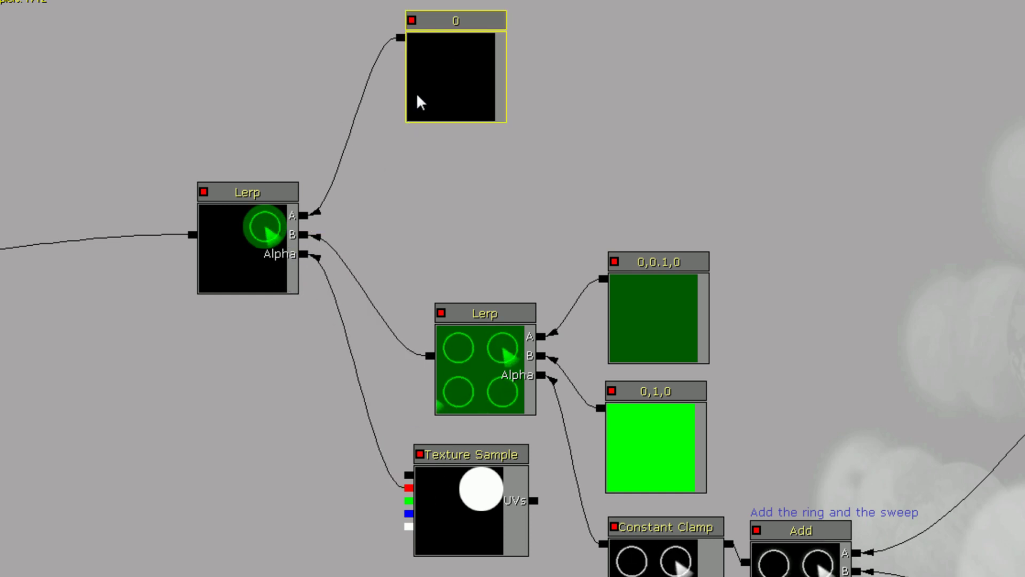
pyautogui.click(463, 501)
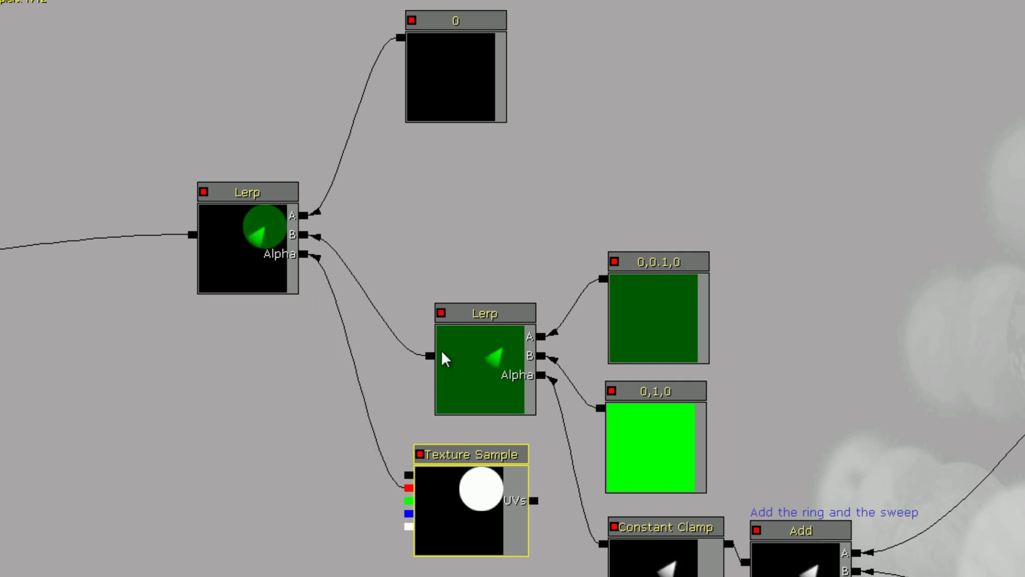
pyautogui.click(454, 363)
pyautogui.click(487, 245)
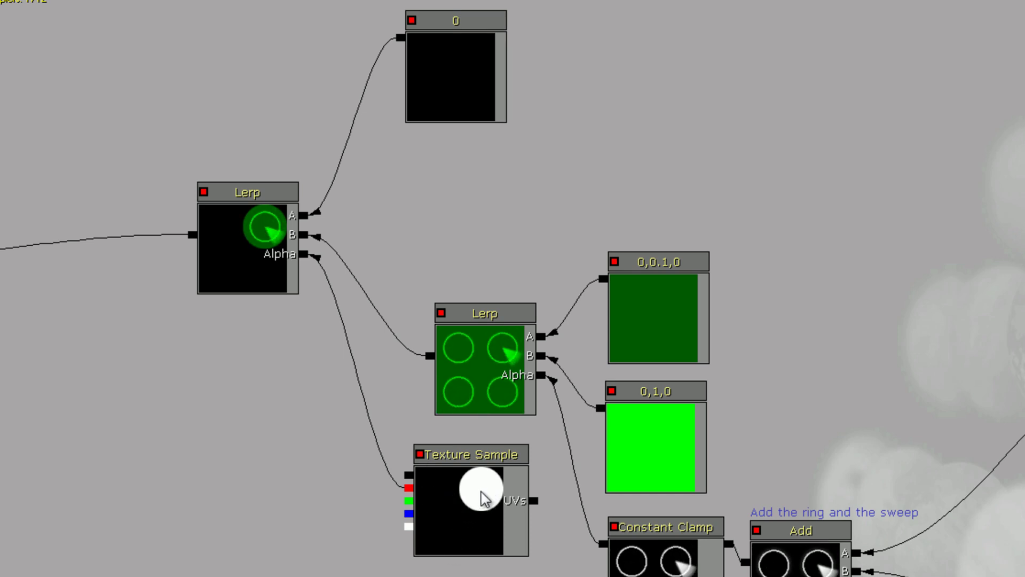
# - Trace the masked green Lerp's output to the Emissive input and locate the Lerp connected to Diffuse
pyautogui.moveTo(285, 351); pyautogui.dragTo(453, 362)
pyautogui.moveTo(198, 395); pyautogui.dragTo(422, 367)
pyautogui.moveTo(166, 402); pyautogui.dragTo(418, 395)
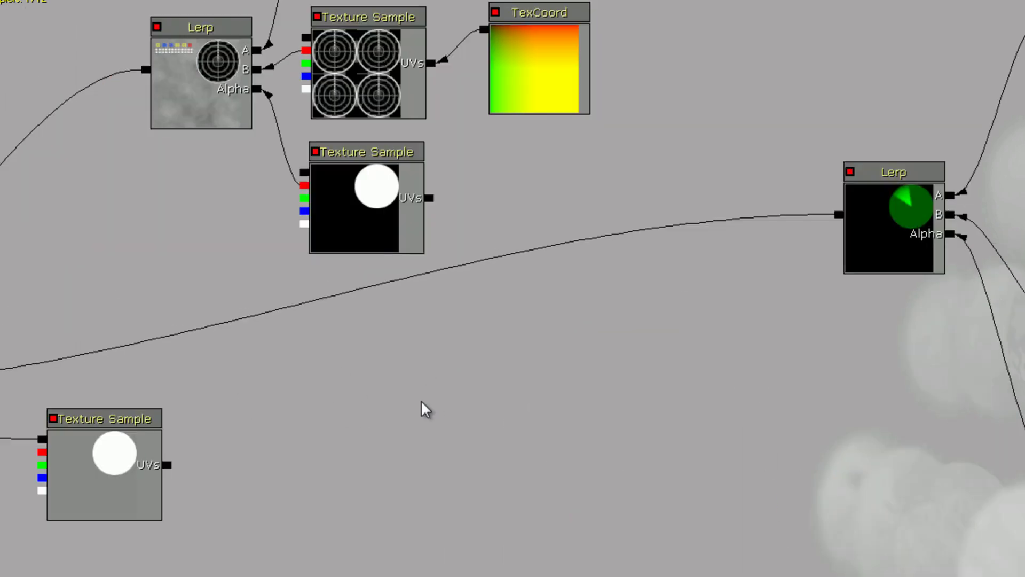
pyautogui.moveTo(194, 382); pyautogui.dragTo(501, 357)
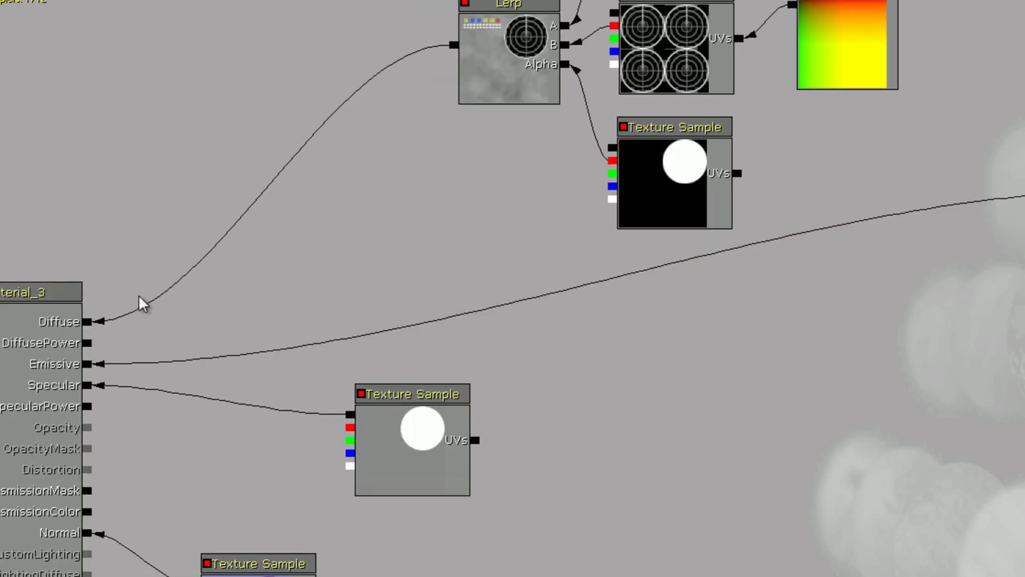
pyautogui.moveTo(663, 309); pyautogui.dragTo(619, 375)
pyautogui.moveTo(746, 310); pyautogui.dragTo(605, 384)
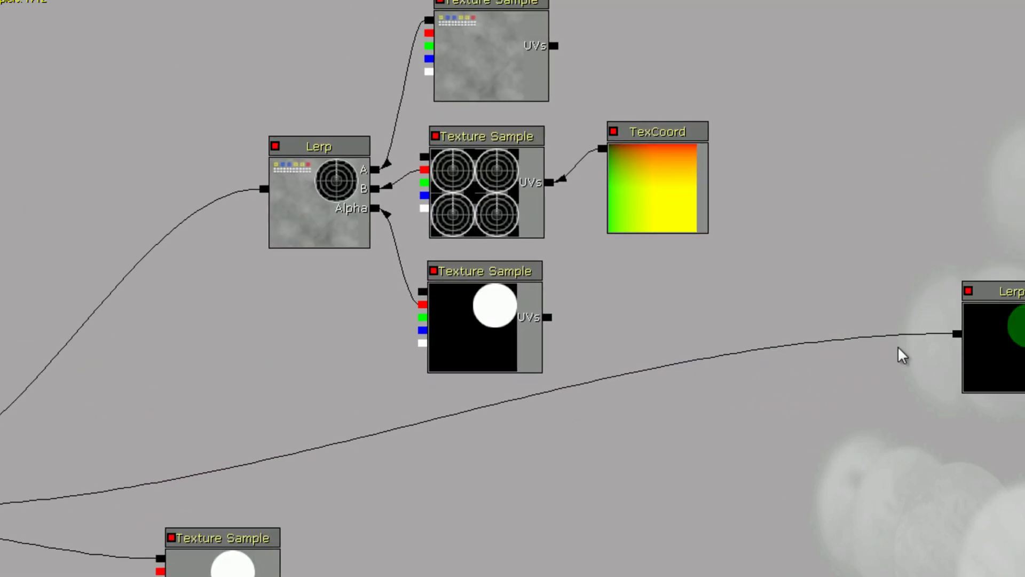
# - Examine the Diffuse Lerp's console texture, tiled radar base texture with its TexCoord node, and circular mask
pyautogui.moveTo(511, 426); pyautogui.dragTo(685, 395)
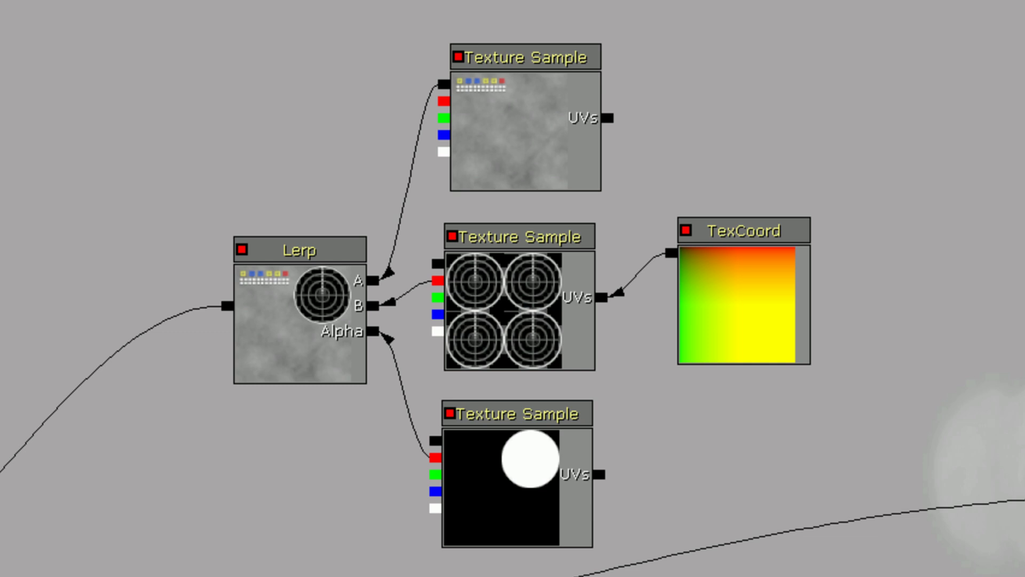
pyautogui.moveTo(337, 418); pyautogui.dragTo(247, 481)
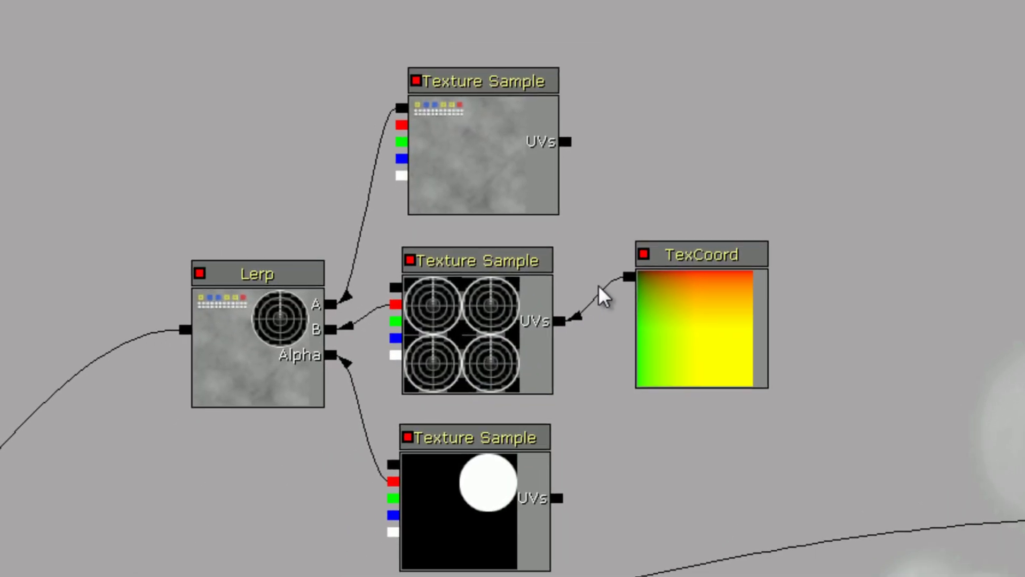
pyautogui.click(580, 326)
pyautogui.click(735, 288)
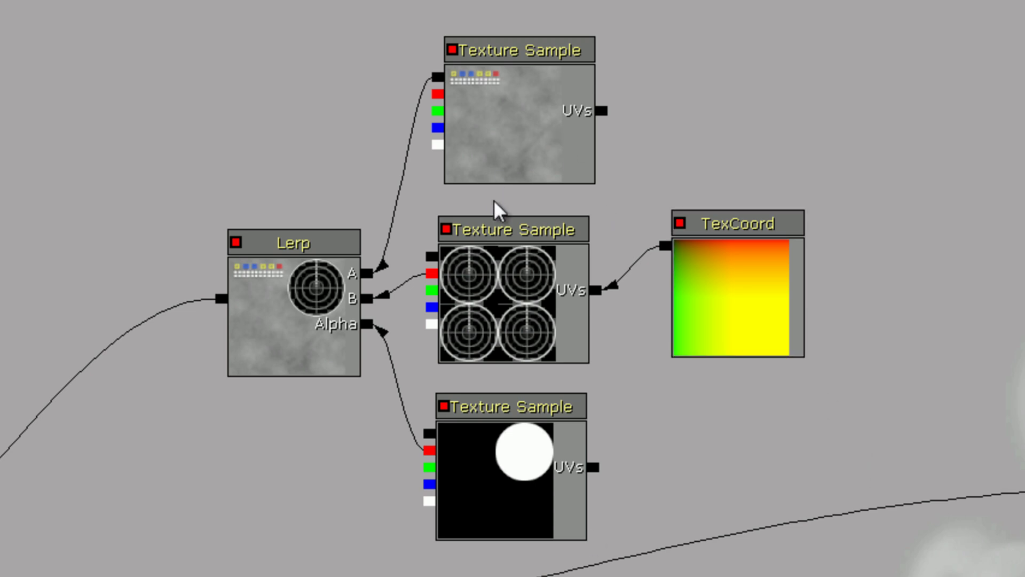
pyautogui.click(497, 309)
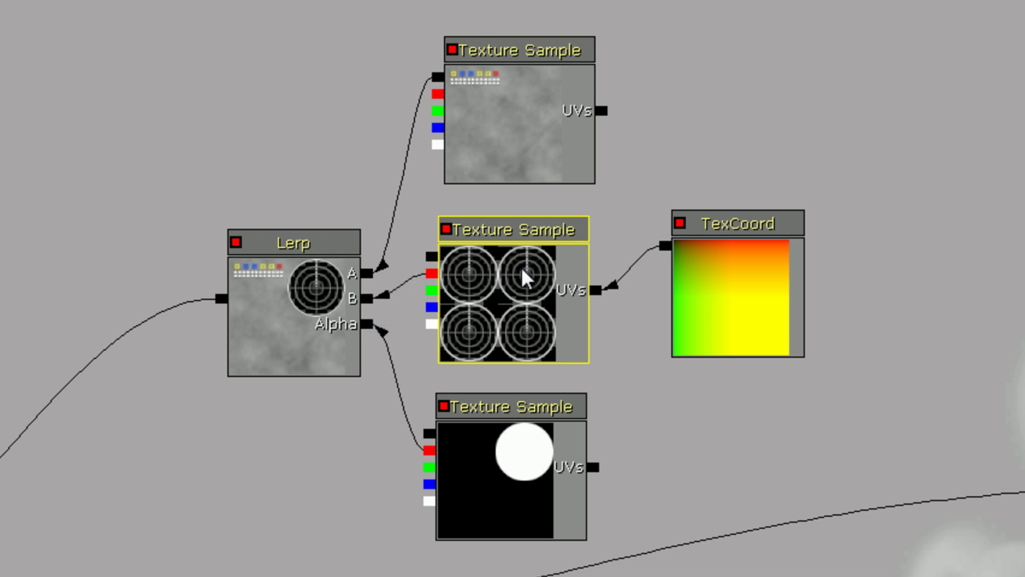
# - Compare the circular mask in the Diffuse Lerp's Alpha with the console texture in its A input
pyautogui.click(494, 477)
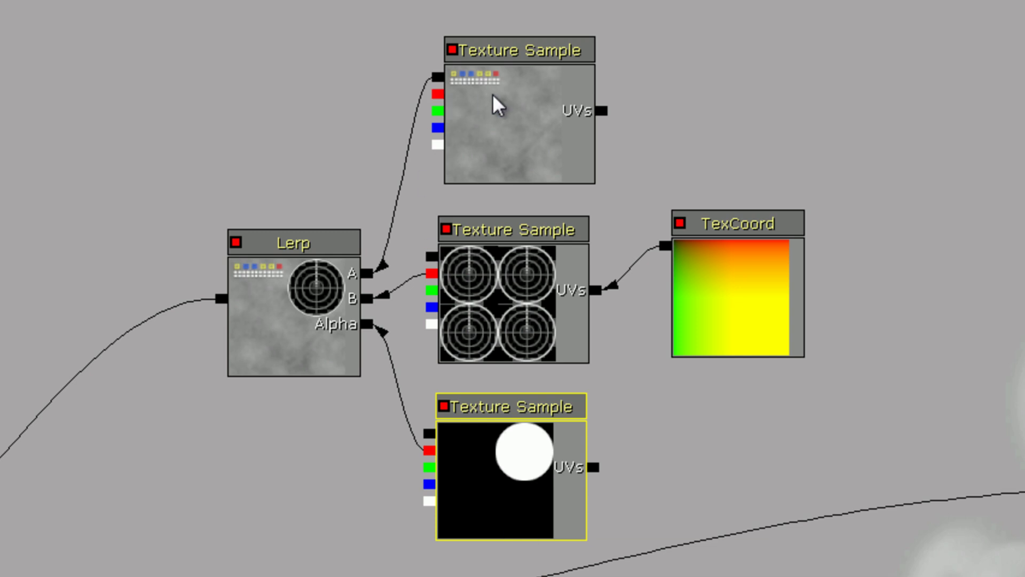
pyautogui.click(502, 135)
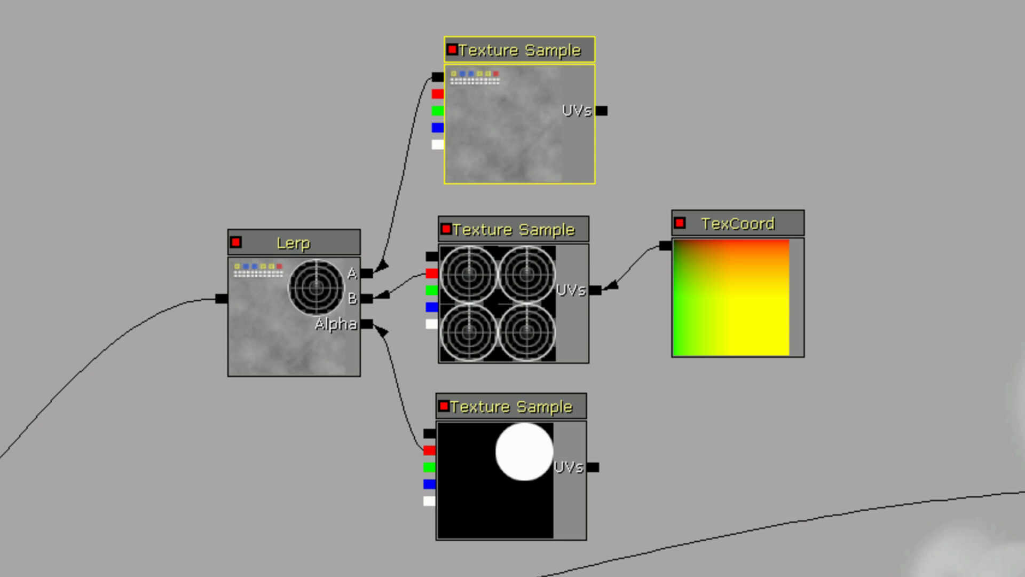
pyautogui.click(229, 467)
pyautogui.moveTo(227, 461); pyautogui.dragTo(476, 343)
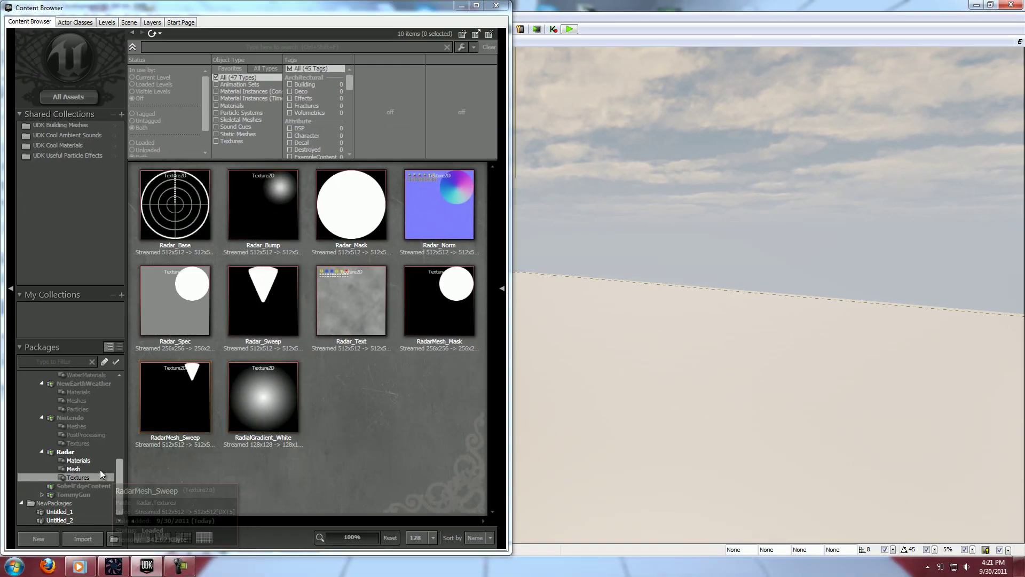
# - Open Radar_Mesh from the Radar package's Mesh group and view the radar screen on the console, closing the mesh when done
pyautogui.click(99, 469)
pyautogui.rightClick(193, 217)
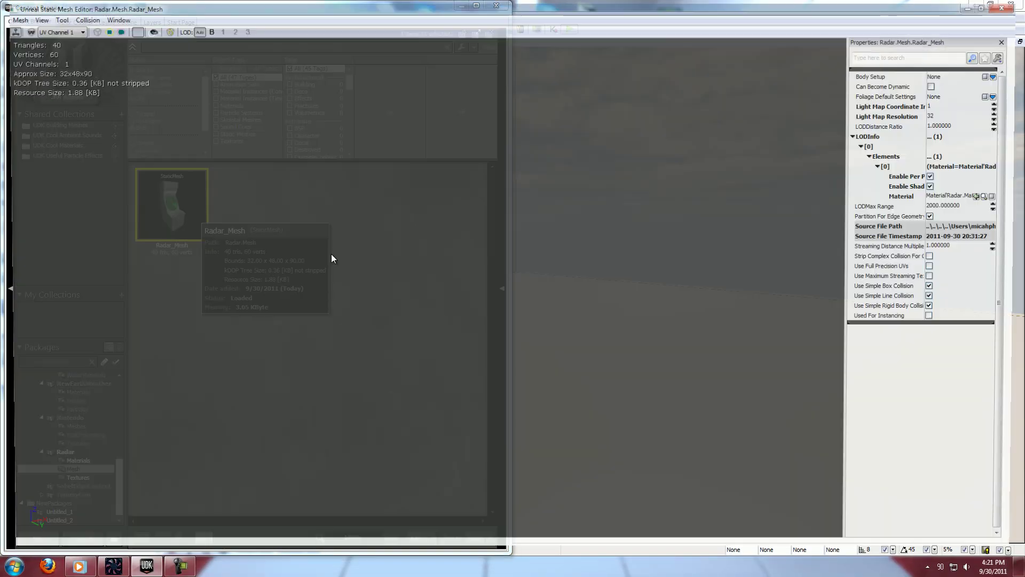
pyautogui.moveTo(507, 293); pyautogui.dragTo(773, 111)
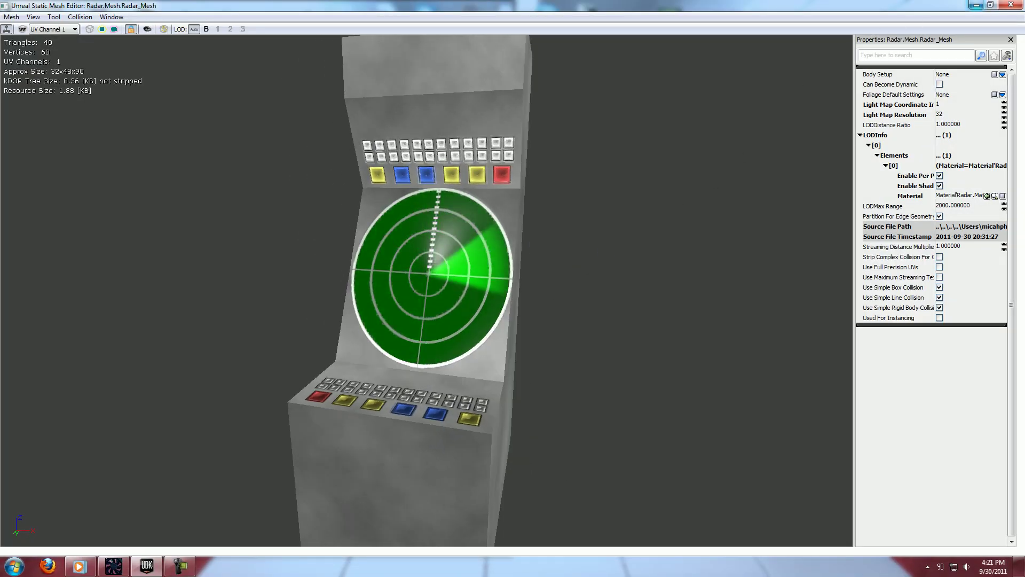
pyautogui.click(1013, 4)
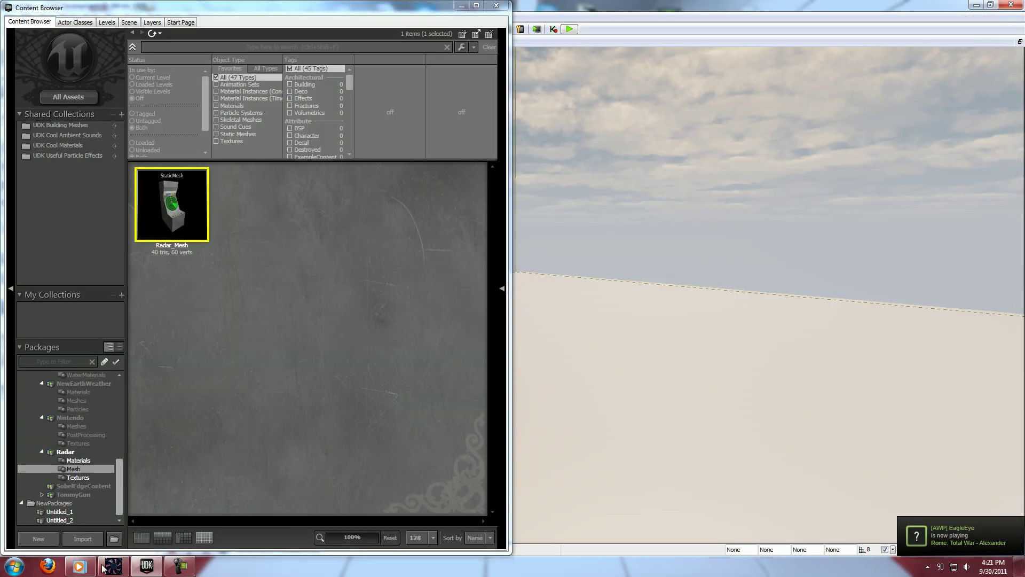
# - Open RadarMesh_Mat from the Materials group and survey its network from the material inputs to the Ping mathematics and Sweep groups
pyautogui.click(76, 478)
pyautogui.click(91, 459)
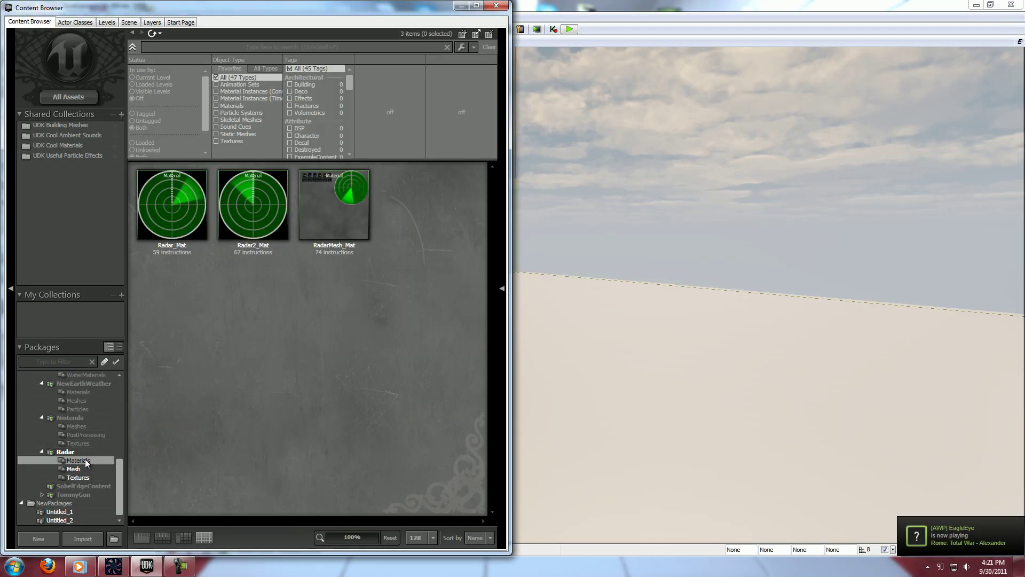
pyautogui.click(328, 209)
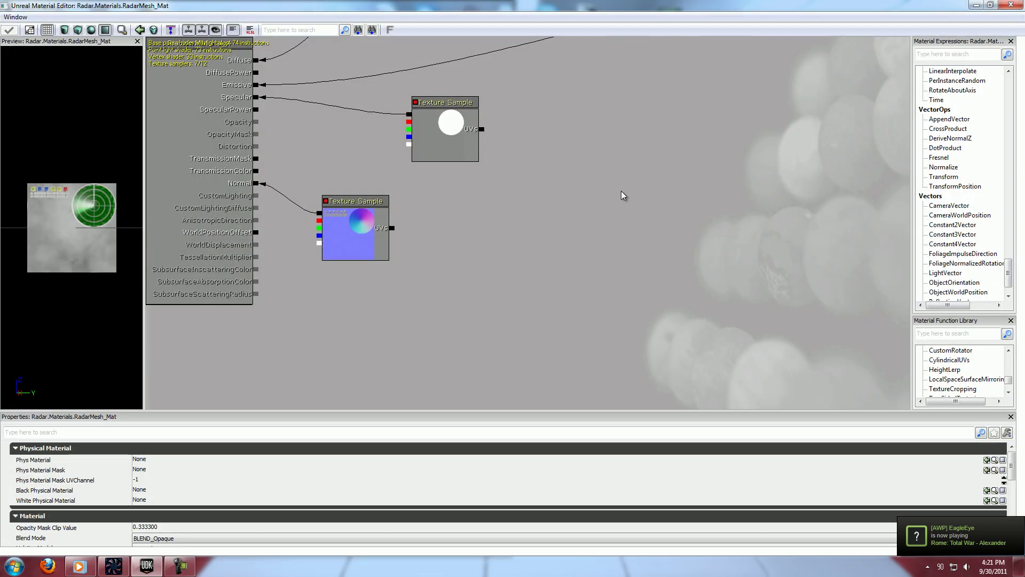
pyautogui.scroll(-3, 561, 227)
pyautogui.moveTo(623, 194); pyautogui.dragTo(419, 284)
pyautogui.moveTo(467, 260); pyautogui.dragTo(319, 236)
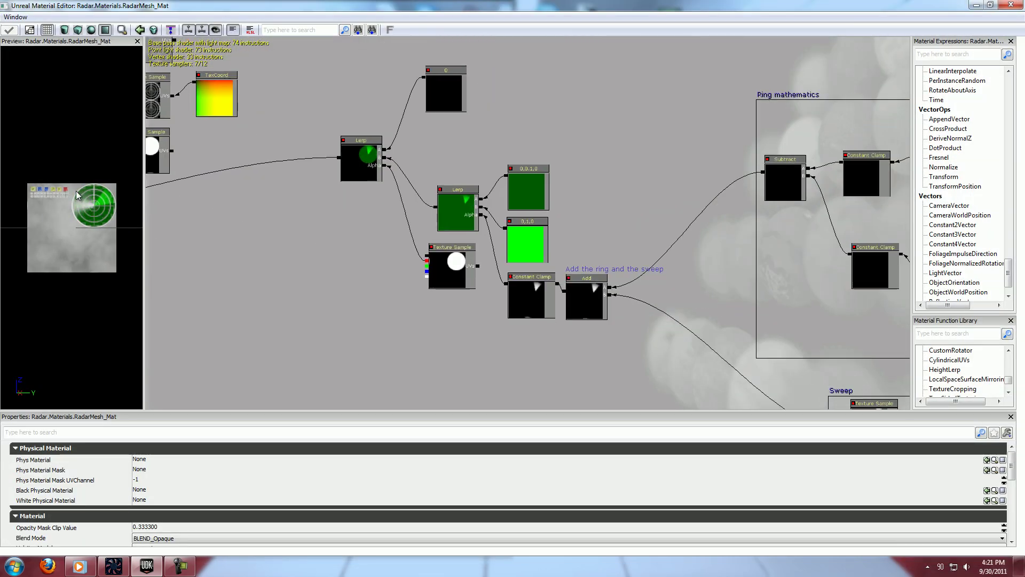
pyautogui.scroll(-2, 268, 267)
pyautogui.moveTo(268, 267); pyautogui.dragTo(347, 297)
pyautogui.scroll(-1, 269, 251)
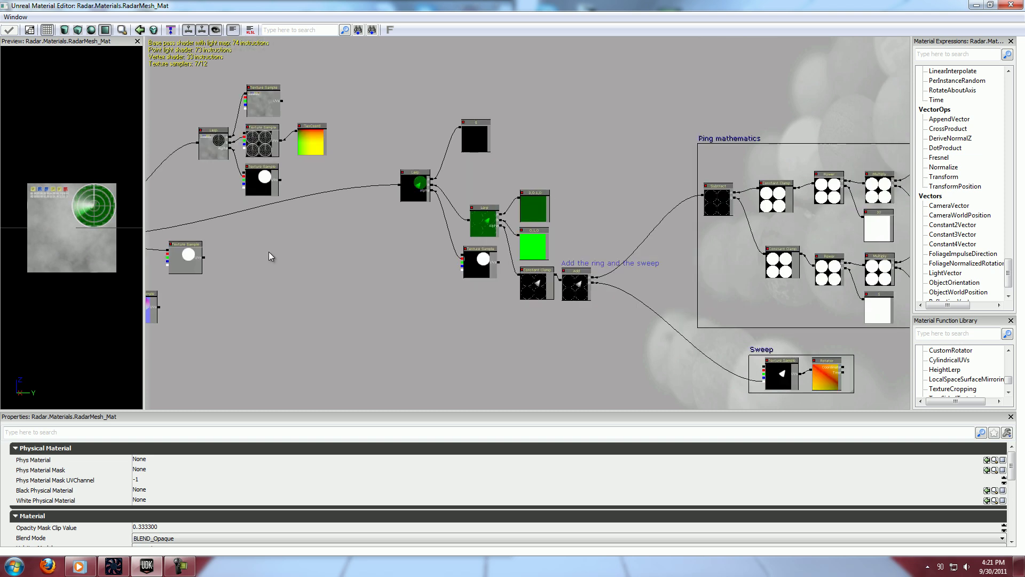
pyautogui.moveTo(268, 251); pyautogui.dragTo(358, 274)
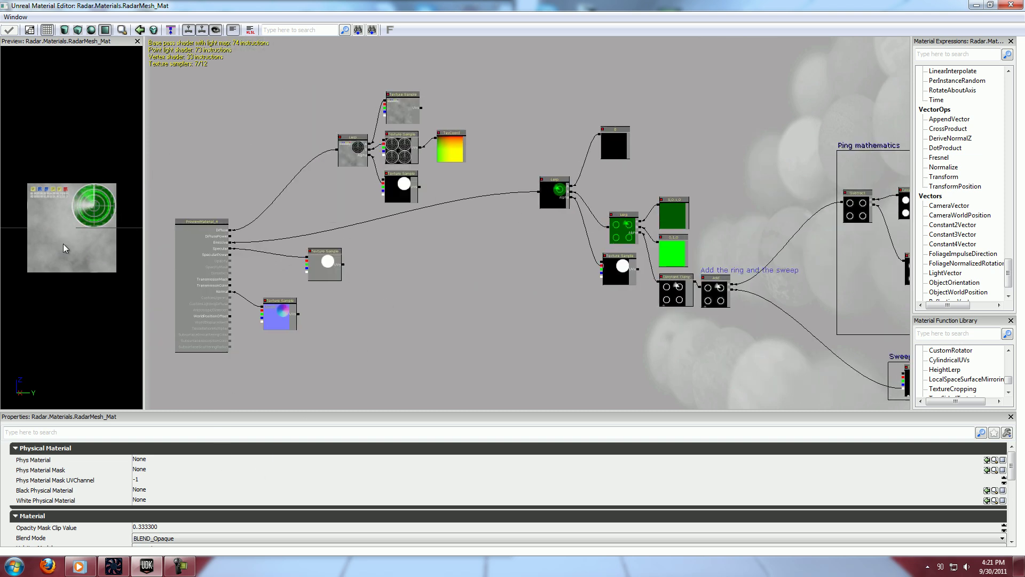
# - Examine the animated radar in the material preview and the TexCoord tiling in the Ping mathematics group, and close the material
pyautogui.moveTo(88, 252); pyautogui.dragTo(72, 199, button='right')
pyautogui.moveTo(72, 198); pyautogui.dragTo(97, 221)
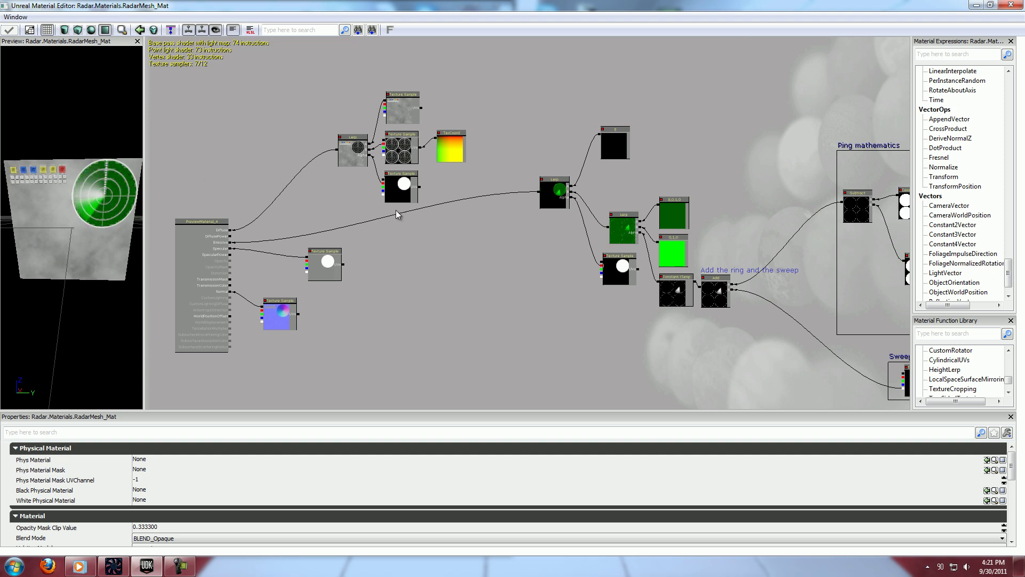
pyautogui.moveTo(693, 163); pyautogui.dragTo(392, 150)
pyautogui.click(828, 177)
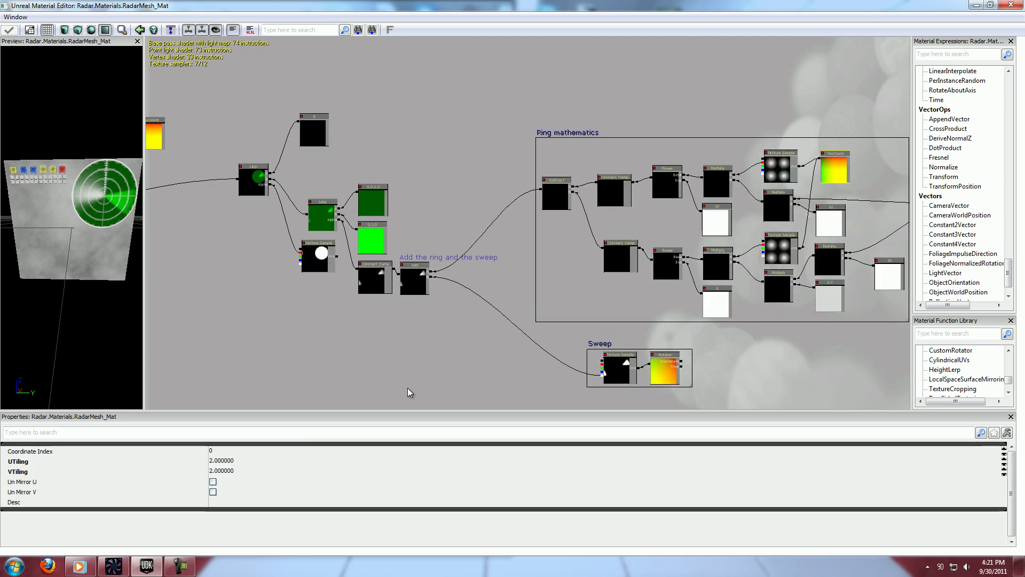
pyautogui.click(319, 337)
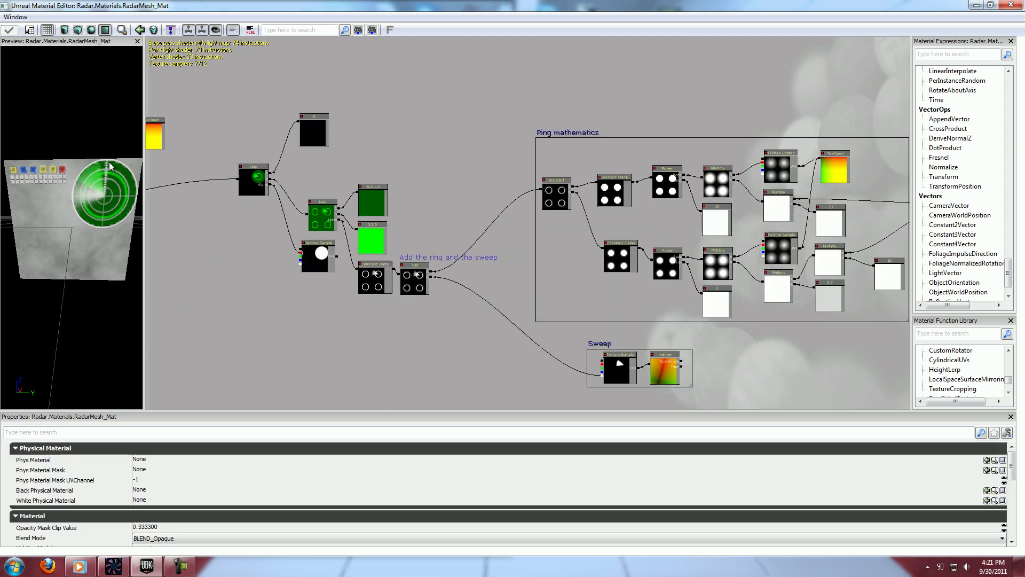
pyautogui.click(1011, 5)
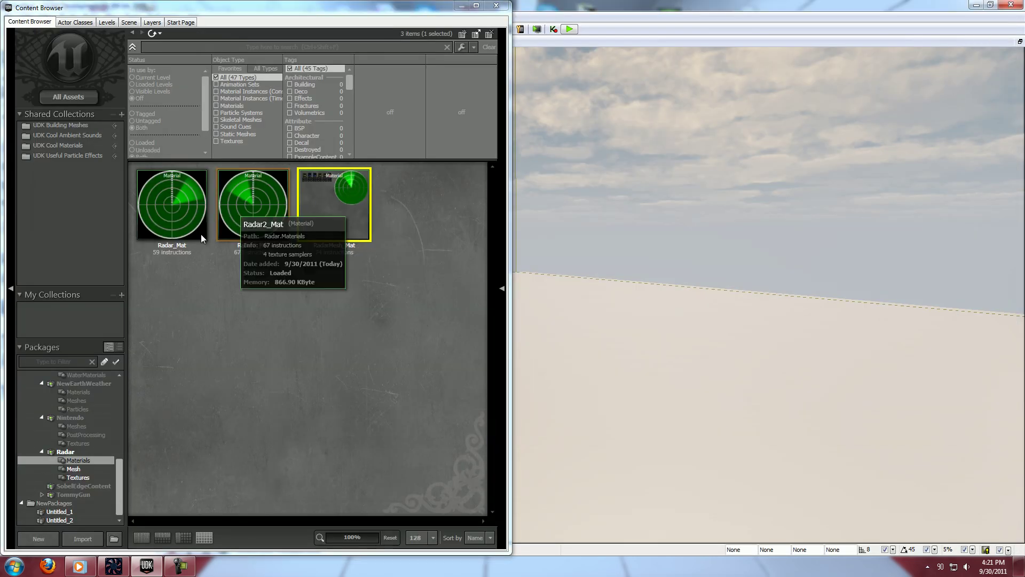
# - Reopen Radar_Mesh and rotate the console to inspect its overall shape and side profile
pyautogui.click(67, 467)
pyautogui.doubleClick(172, 219)
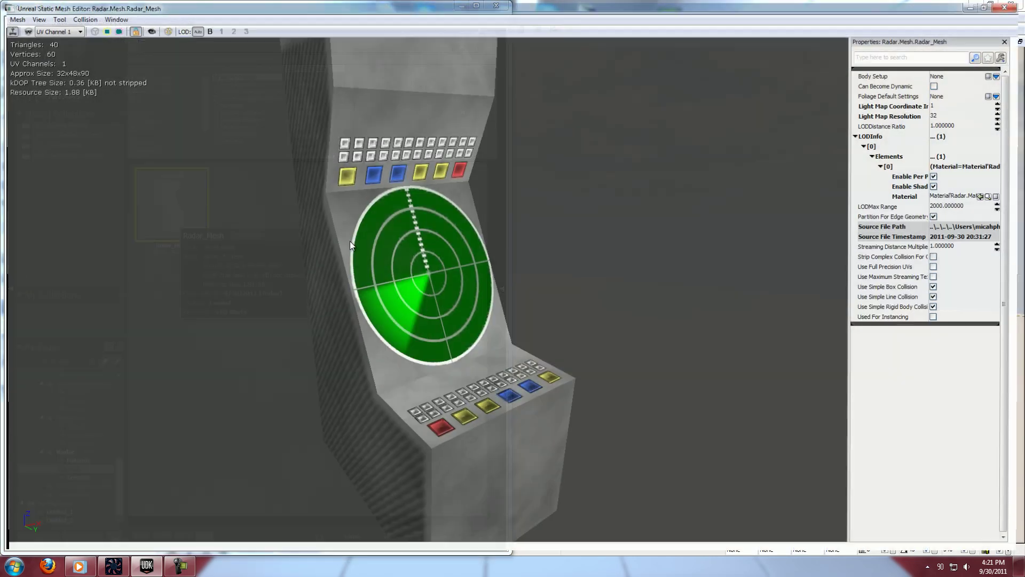
pyautogui.moveTo(428, 322); pyautogui.dragTo(465, 268)
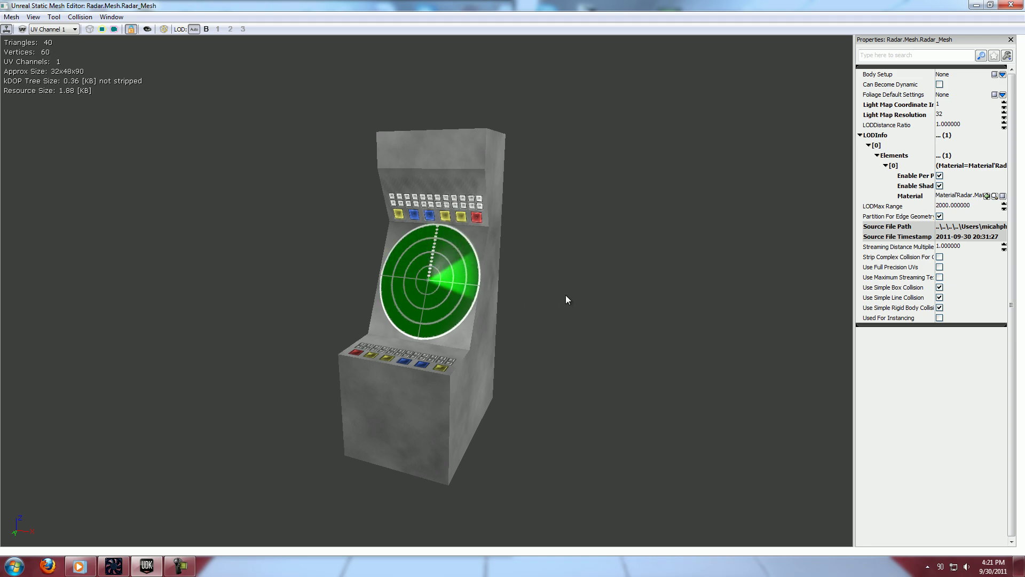
pyautogui.moveTo(563, 298); pyautogui.dragTo(156, 230)
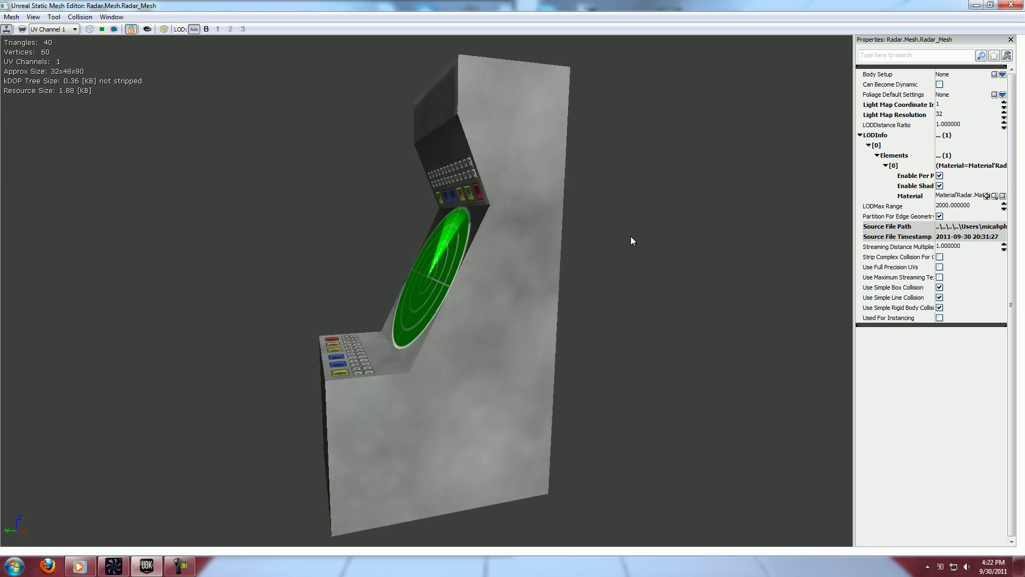
# - Examine the console's animated radar screen and button panels up close from the front, and close the mesh
pyautogui.moveTo(508, 268); pyautogui.dragTo(561, 321)
pyautogui.moveTo(642, 320); pyautogui.dragTo(595, 343)
pyautogui.moveTo(595, 342); pyautogui.dragTo(595, 286, button='right')
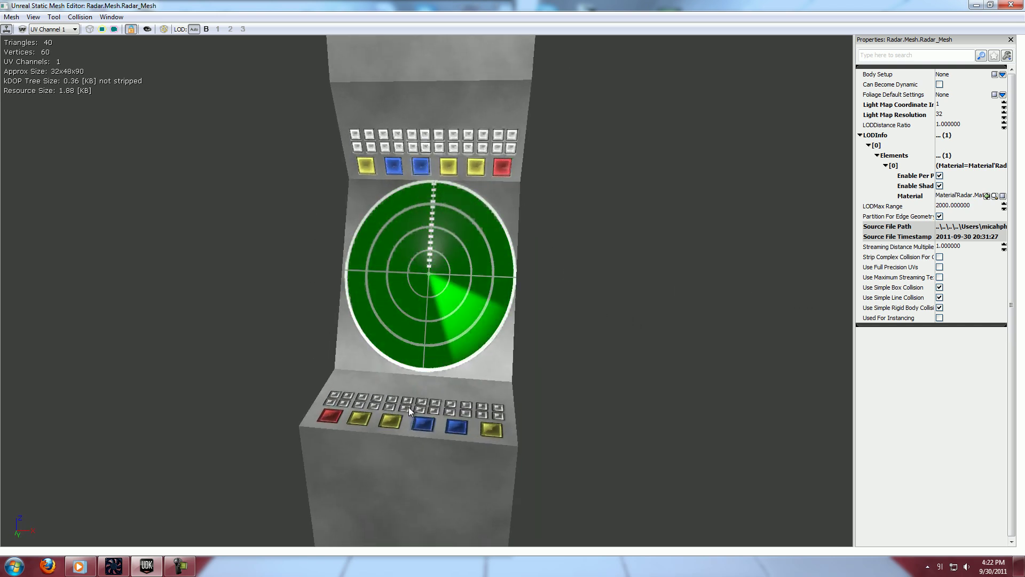
pyautogui.moveTo(598, 358); pyautogui.dragTo(636, 296)
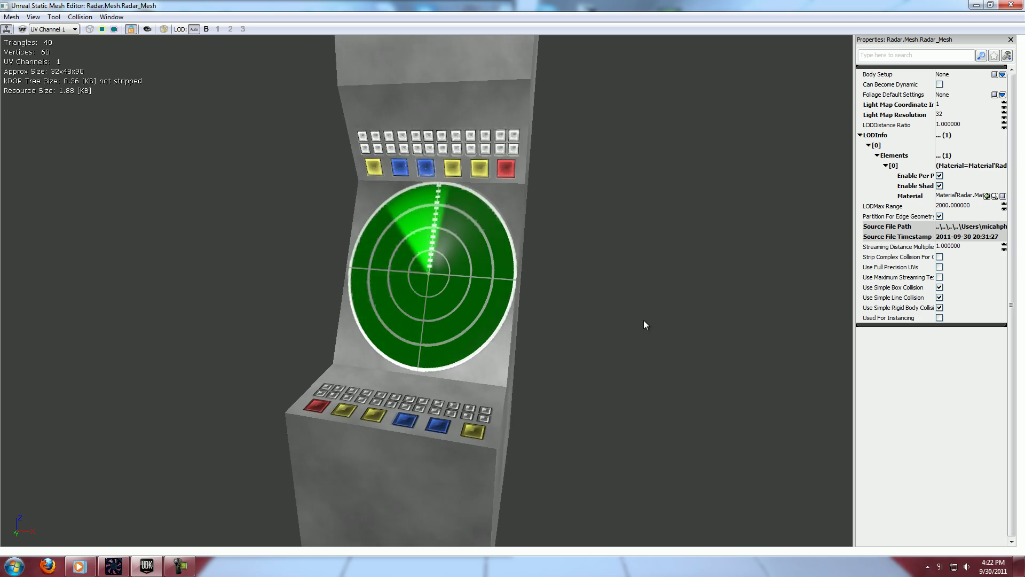
pyautogui.moveTo(747, 432); pyautogui.dragTo(652, 366)
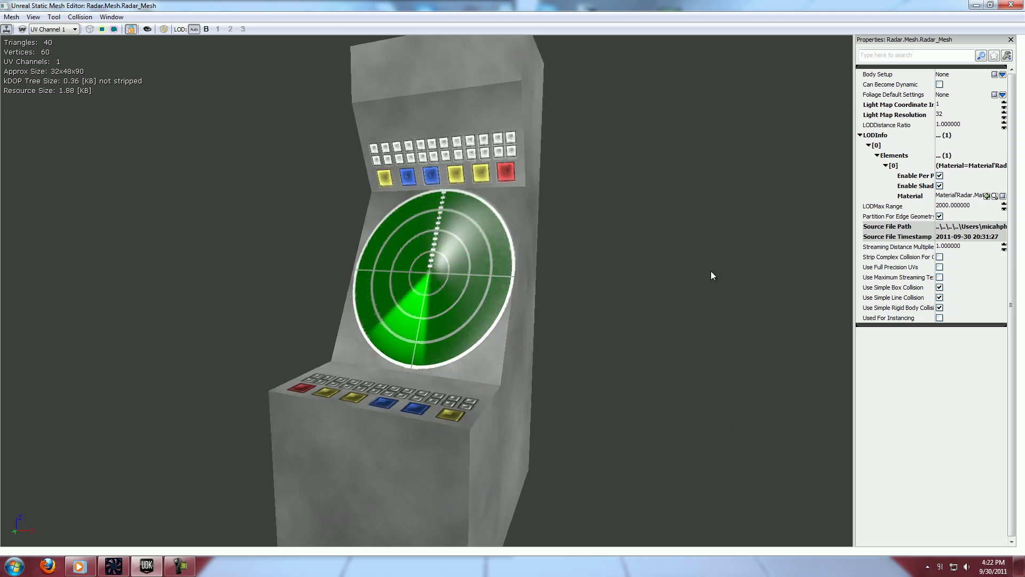
pyautogui.click(1010, 5)
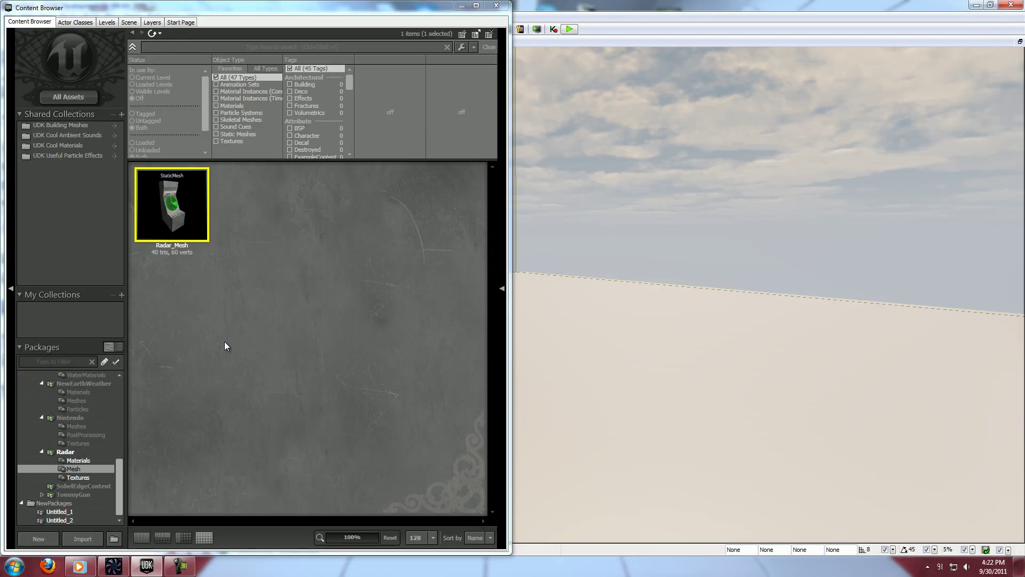
# - Reopen RadarMesh_Mat and examine how the Diffuse Lerp combines the console texture, tiled radar base and circular mask
pyautogui.click(99, 461)
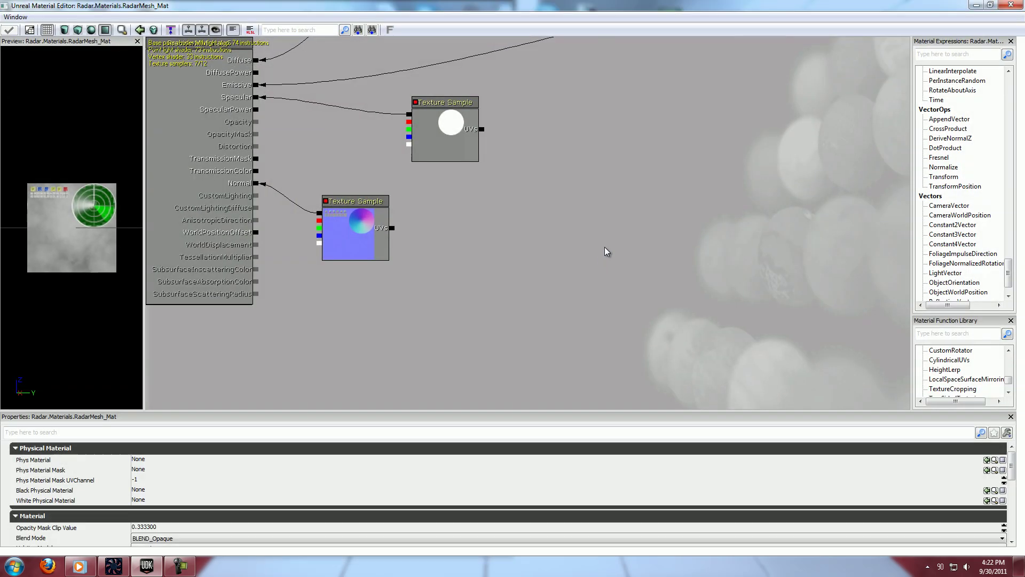
pyautogui.moveTo(605, 247); pyautogui.dragTo(650, 278)
pyautogui.scroll(3, 555, 160)
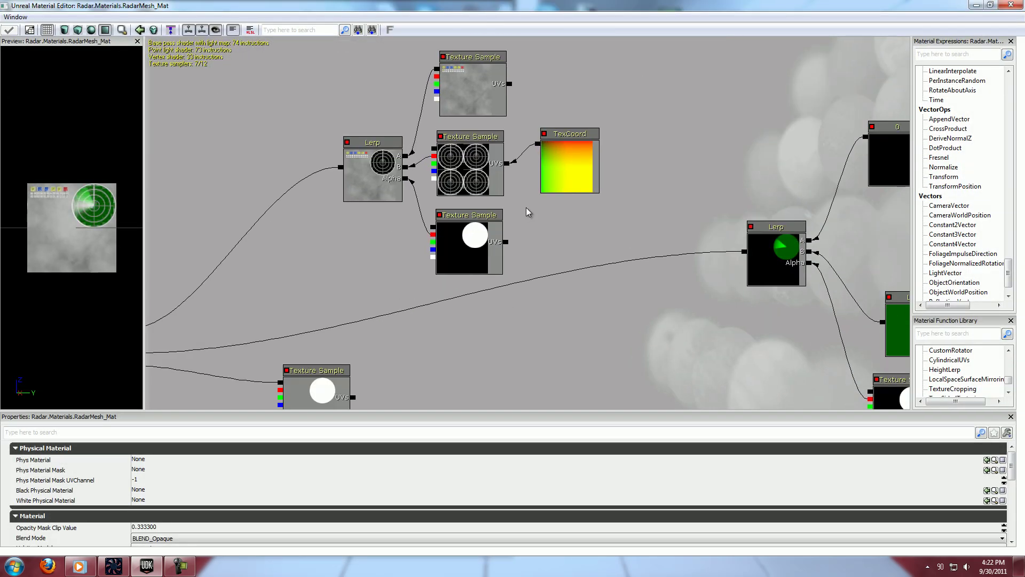
pyautogui.click(457, 236)
pyautogui.click(553, 213)
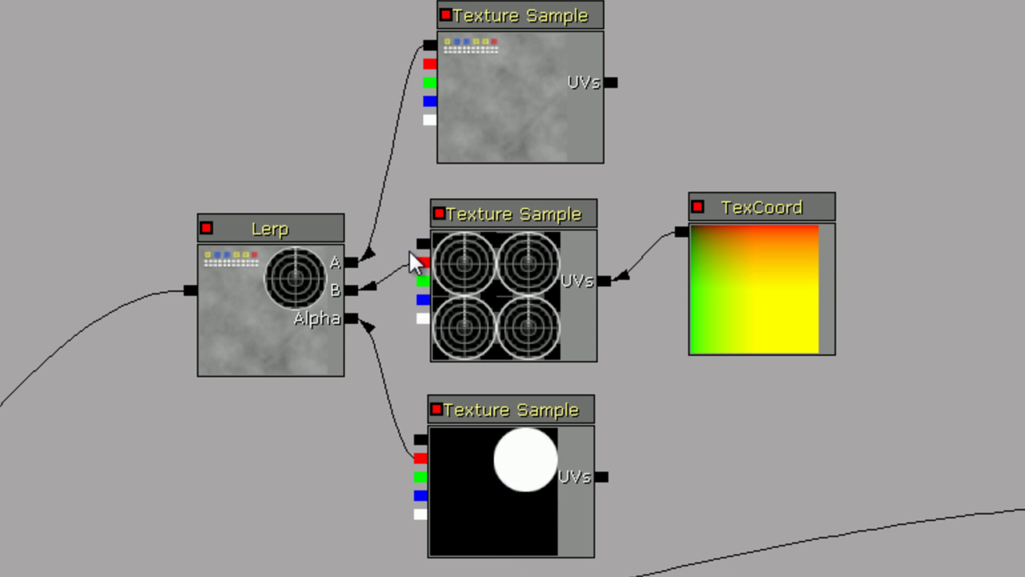
pyautogui.moveTo(739, 470); pyautogui.dragTo(890, 533)
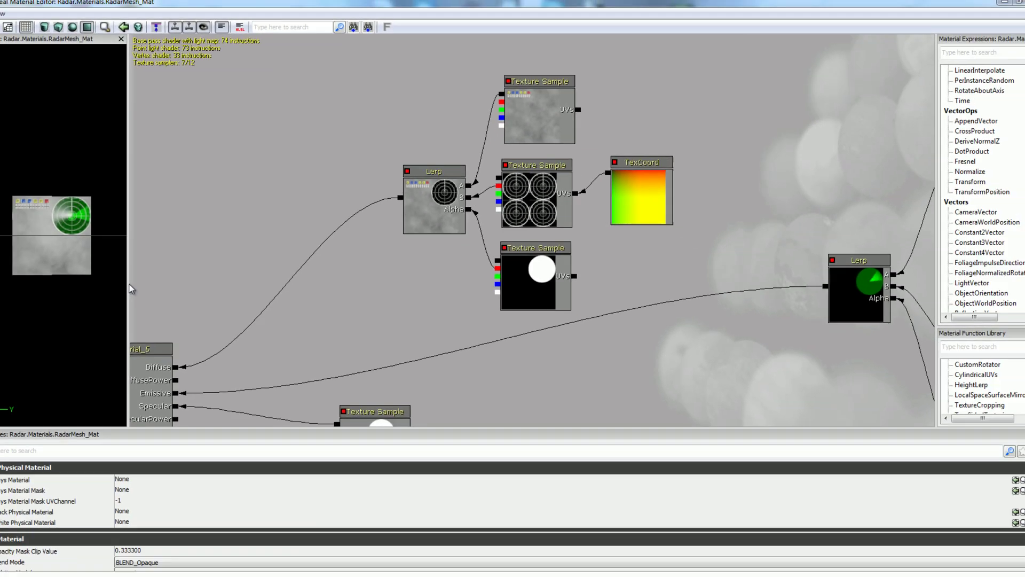
# - Break the masked green Lerp's link to Emissive, compare the effect in the angled material preview, and reconnect the link
pyautogui.moveTo(106, 275); pyautogui.dragTo(101, 256, button='right')
pyautogui.moveTo(101, 256); pyautogui.dragTo(128, 249)
pyautogui.moveTo(268, 304); pyautogui.dragTo(301, 227)
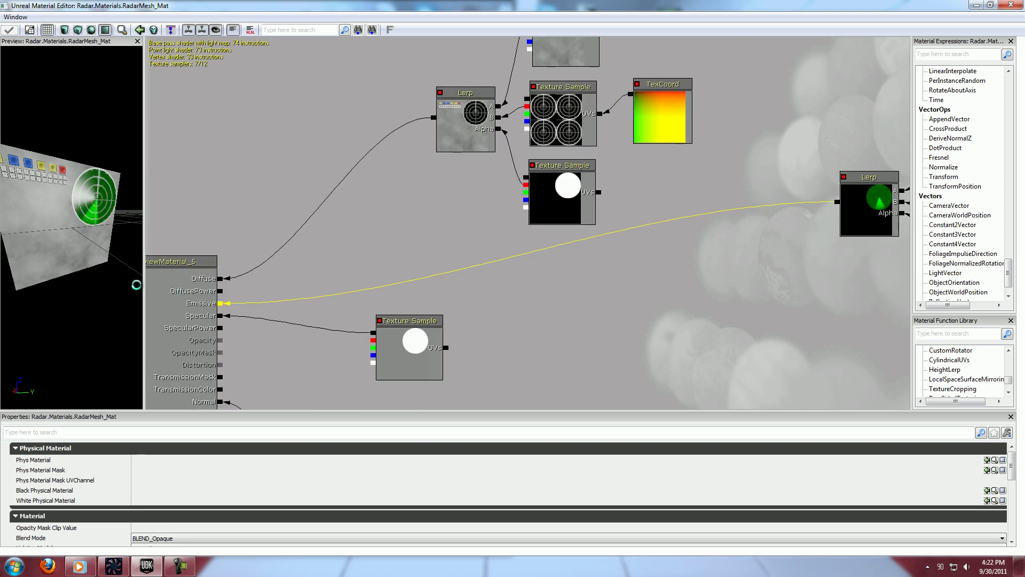
pyautogui.moveTo(95, 259); pyautogui.dragTo(147, 277)
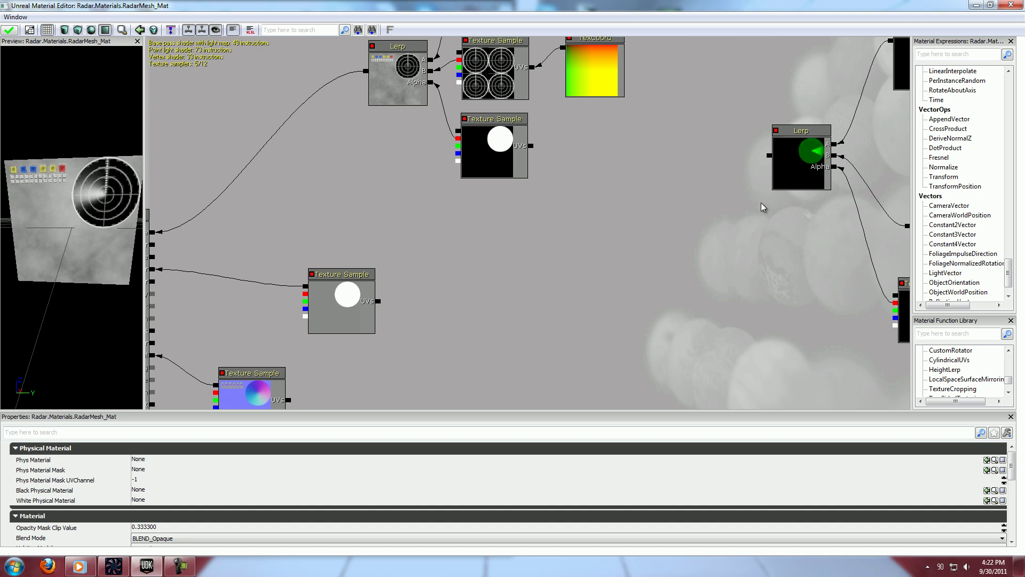
pyautogui.moveTo(769, 156)
pyautogui.mouseDown()
pyautogui.moveTo(150, 257)
pyautogui.moveTo(219, 256)
pyautogui.moveTo(195, 257)
pyautogui.mouseUp()
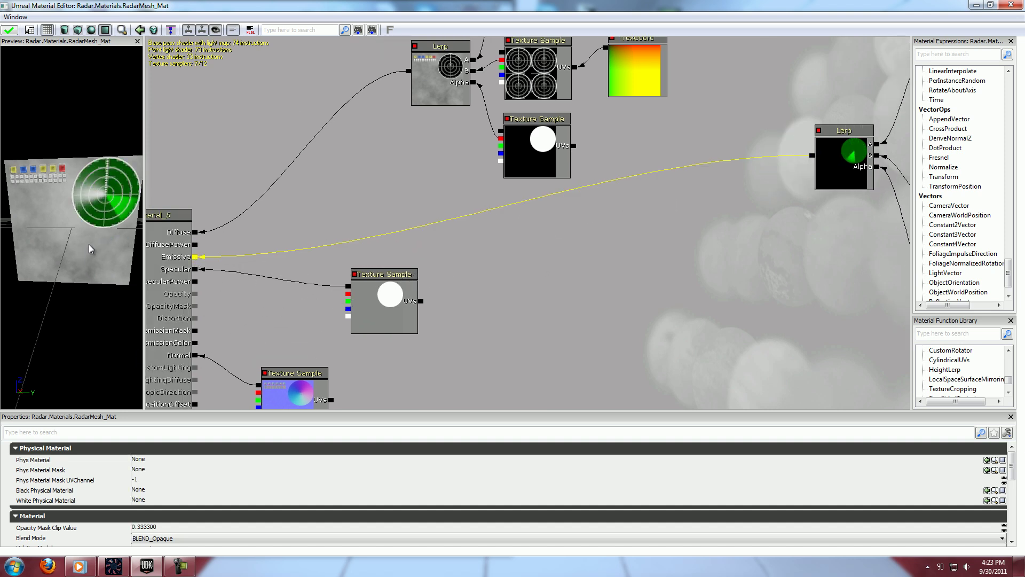
pyautogui.moveTo(89, 247); pyautogui.dragTo(137, 241)
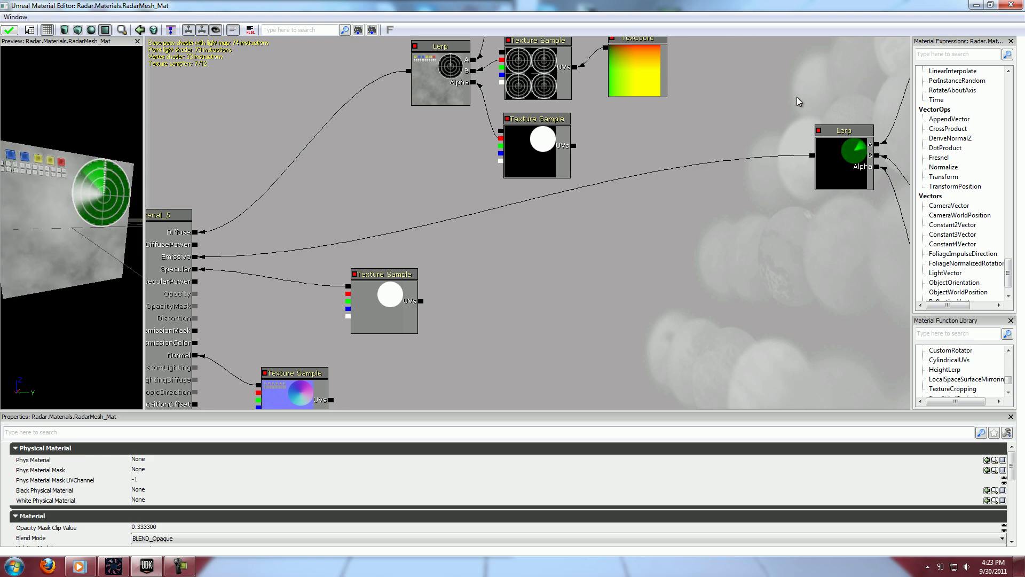
# - Examine the two green constants, Constant Clamp and Add node feeding the green Lerp, and start closing the material
pyautogui.moveTo(751, 111); pyautogui.dragTo(618, 142)
pyautogui.moveTo(900, 337); pyautogui.dragTo(748, 292)
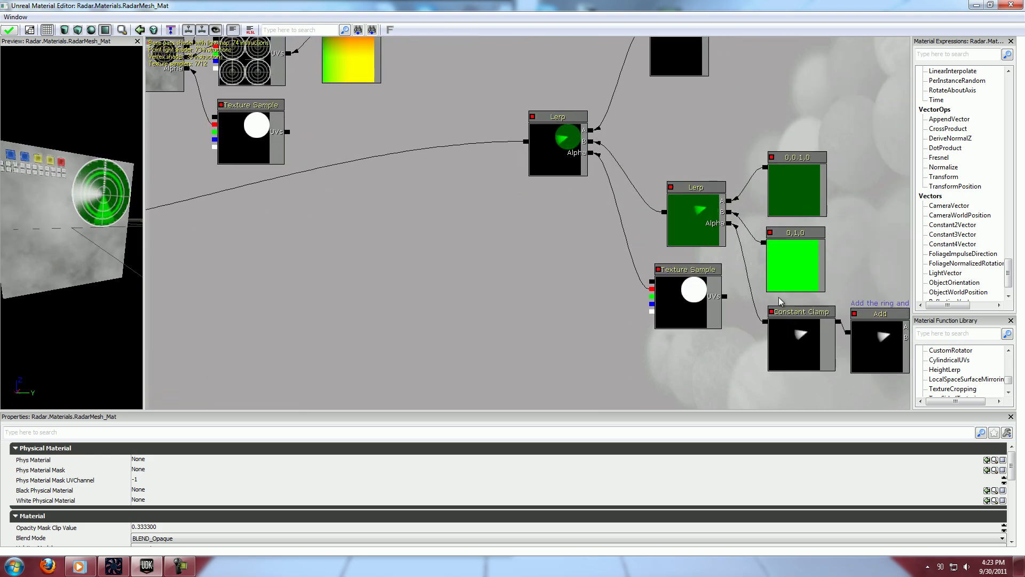
pyautogui.moveTo(842, 255); pyautogui.dragTo(742, 238)
pyautogui.click(1011, 5)
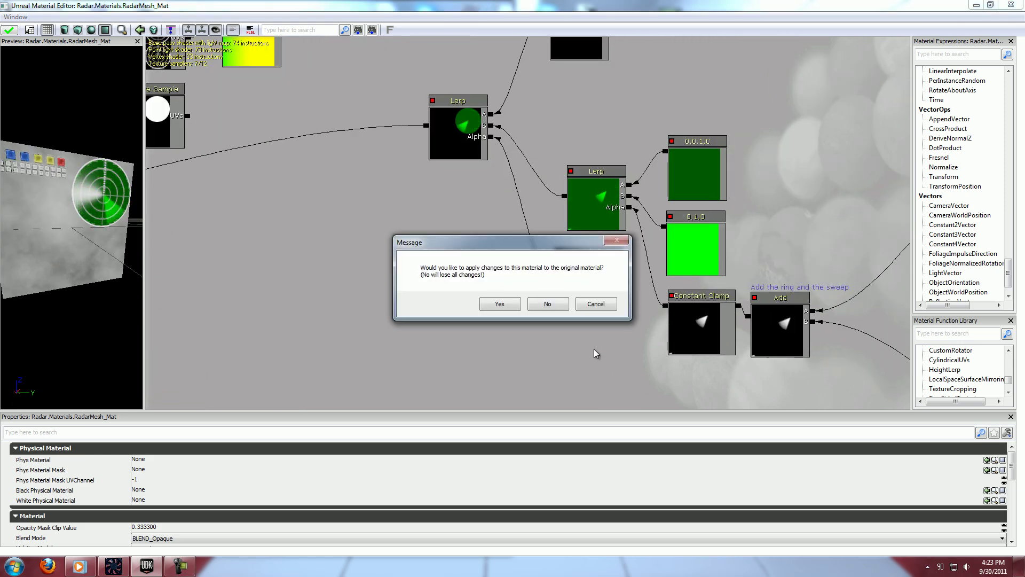